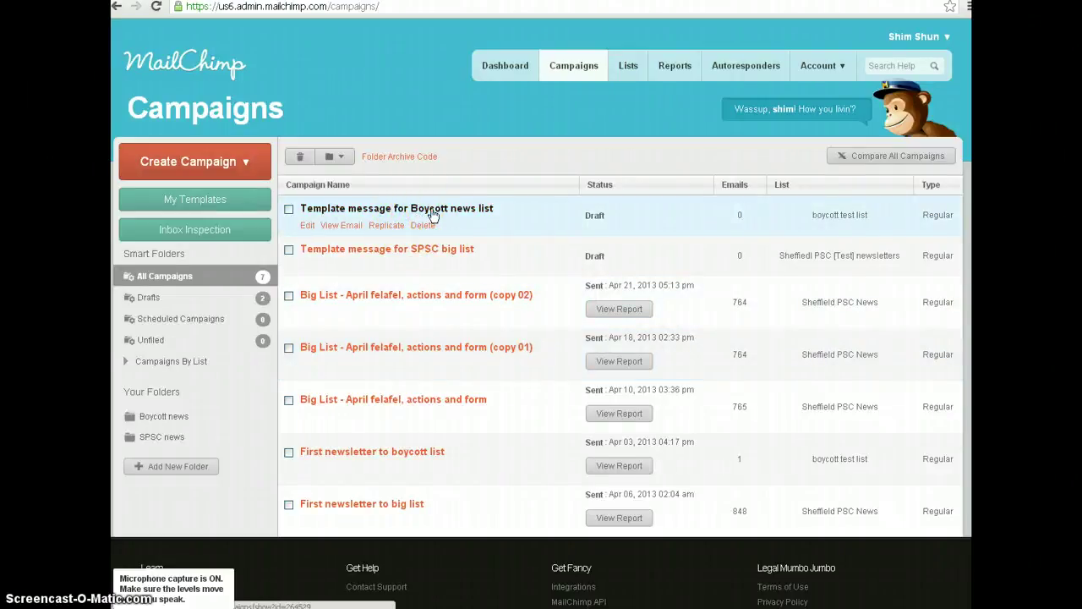
Replicate the draft campaign "Template message for Boycott news list"
click(461, 213)
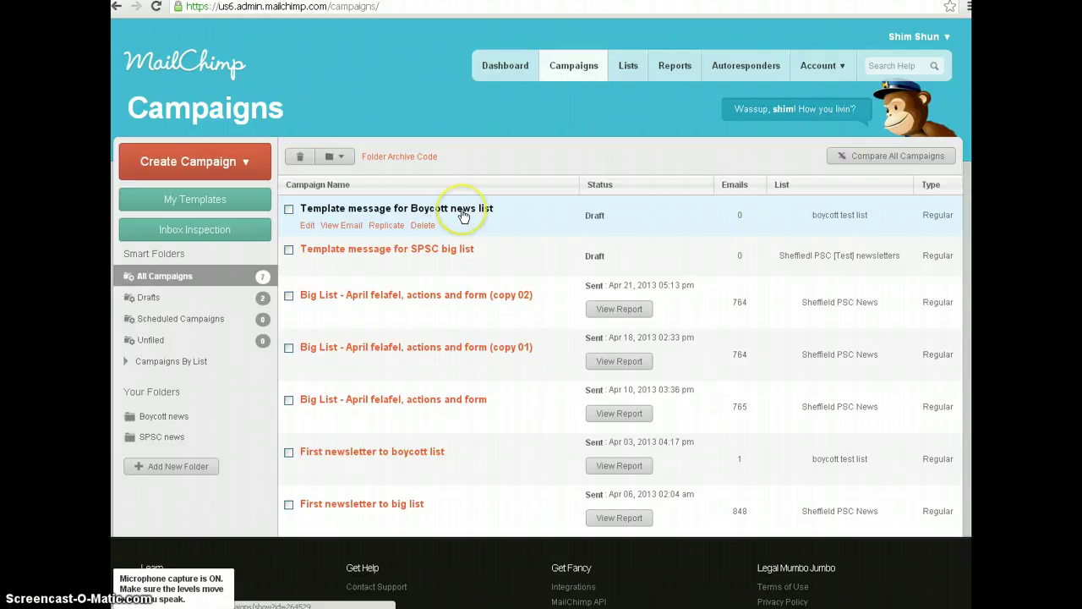
click(463, 216)
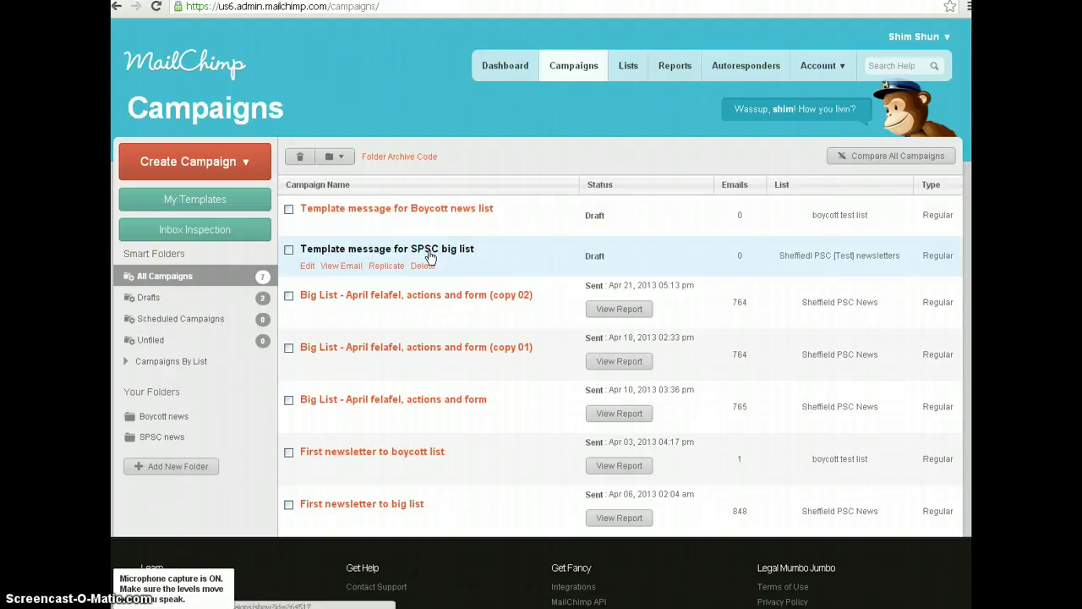
click(441, 211)
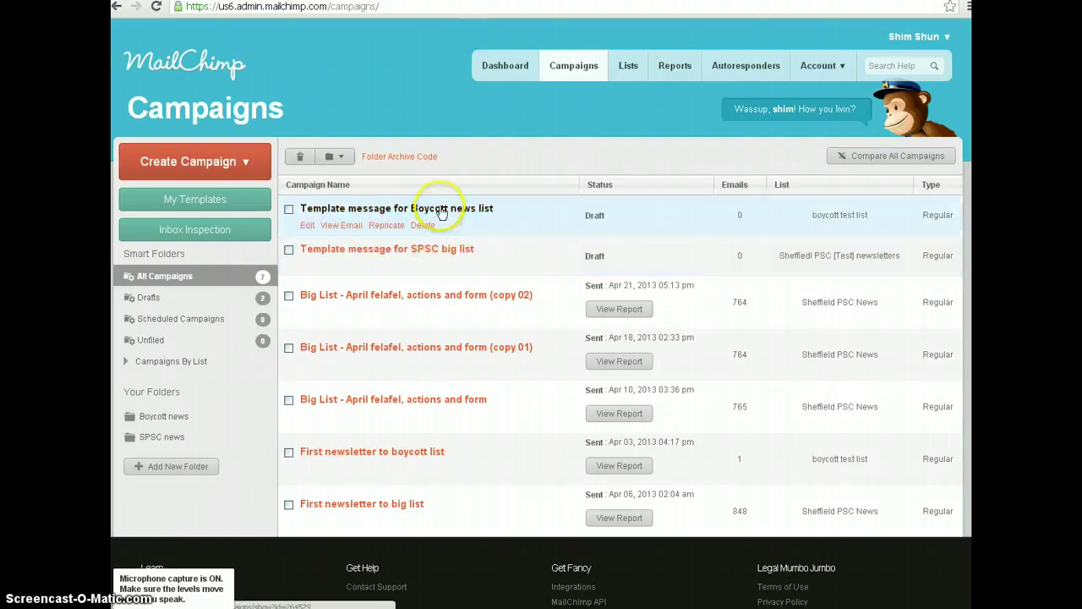
click(385, 225)
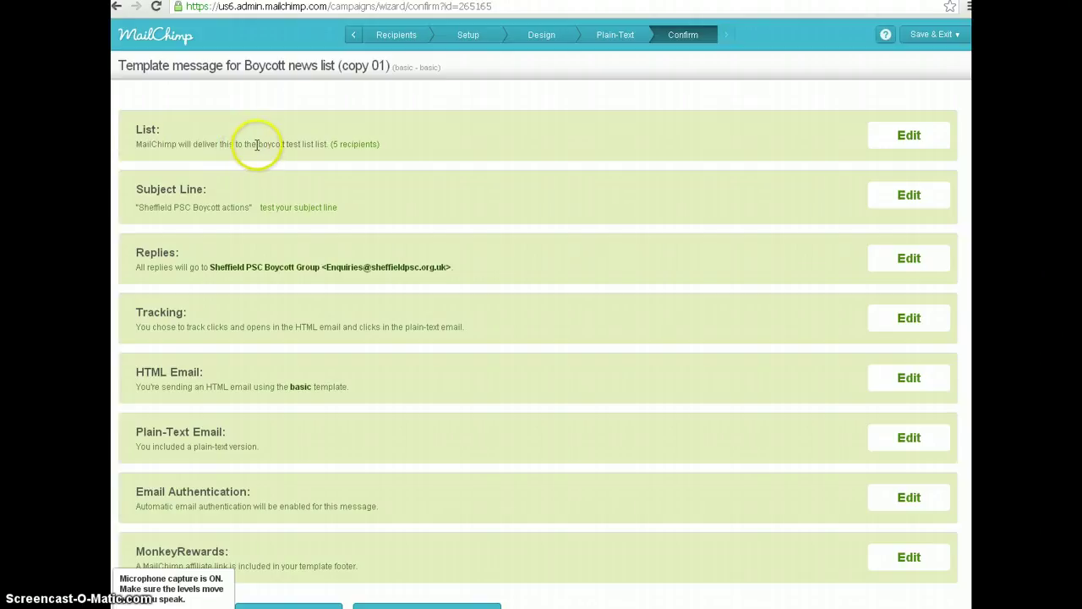
Check the copied campaign's recipient list, and set its email subject to "Sheffield PSC Boycott June action"
drag(257, 144, 326, 141)
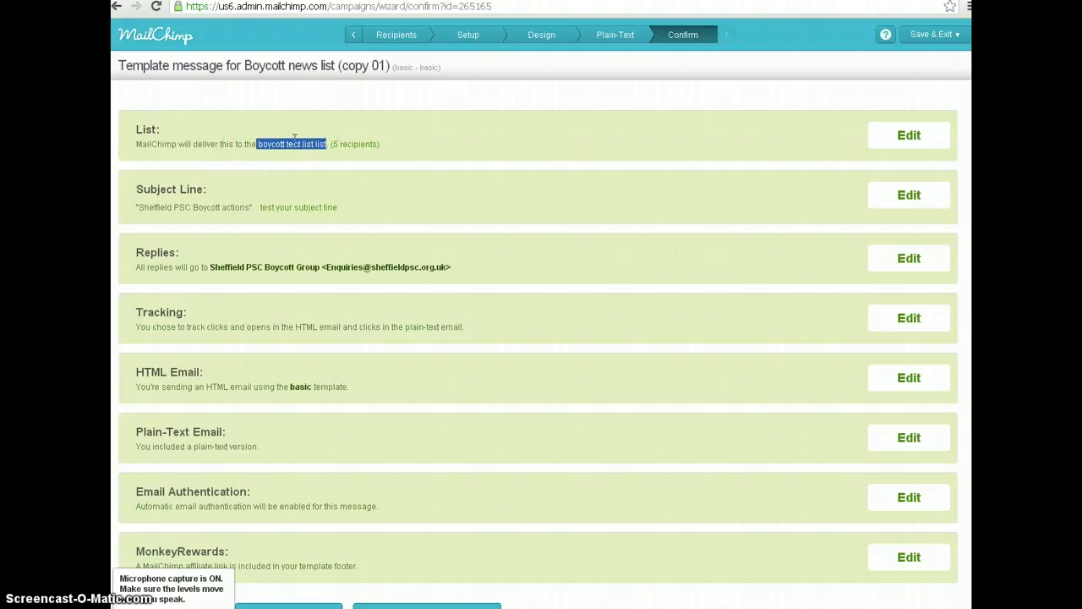
scroll(294, 137, down, 1)
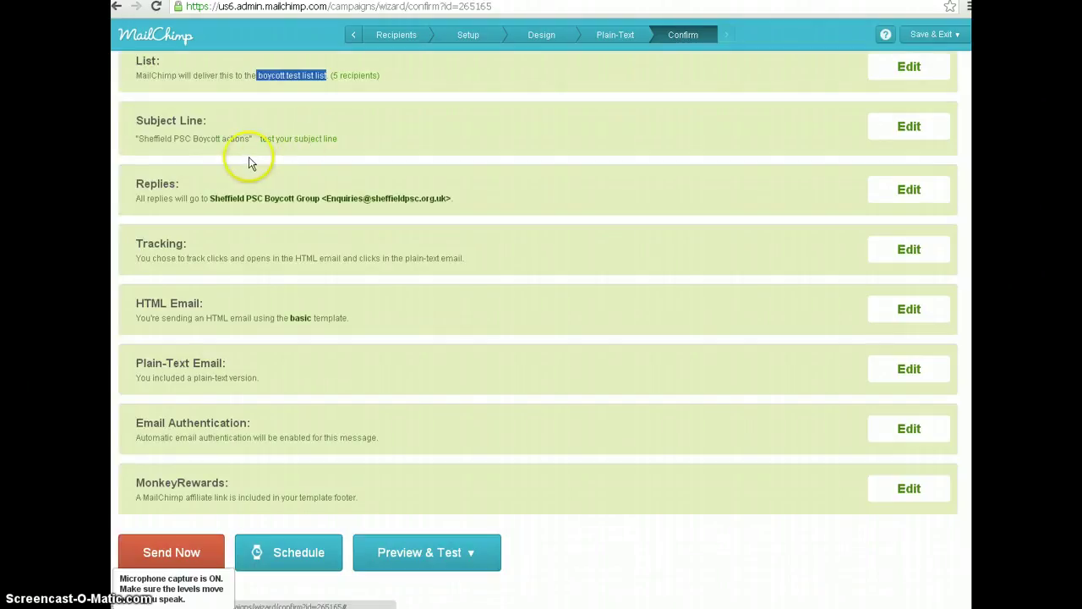
click(902, 131)
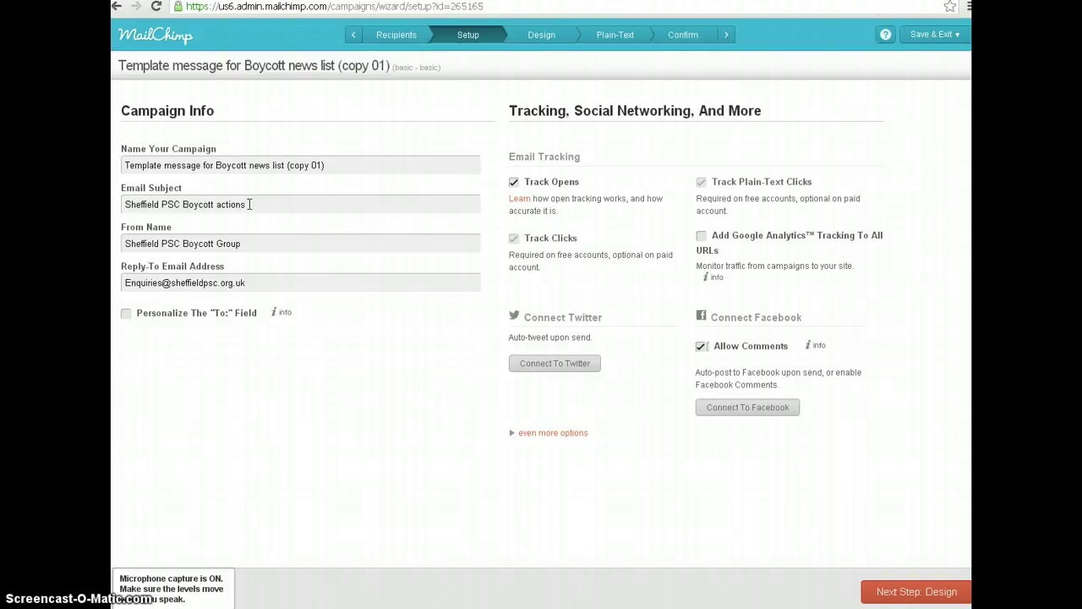
click(250, 203)
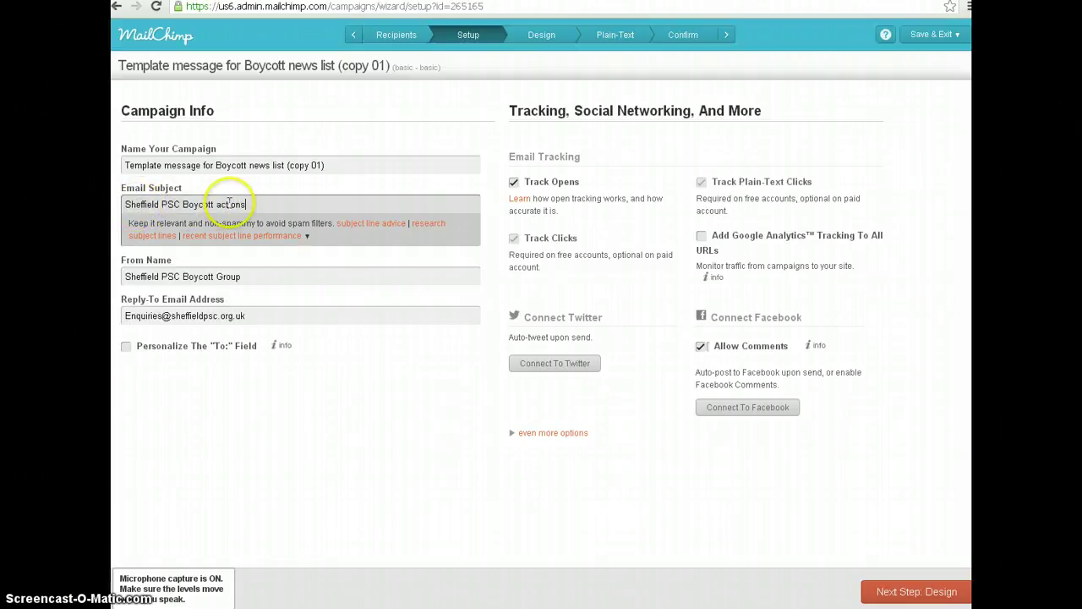
drag(216, 205, 254, 205)
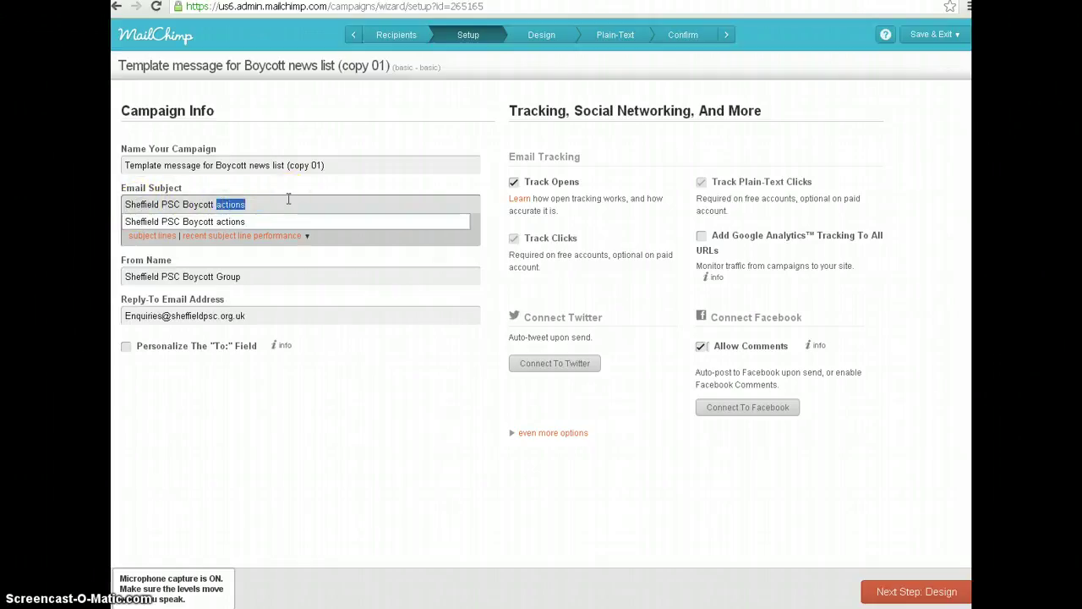
text(June act)
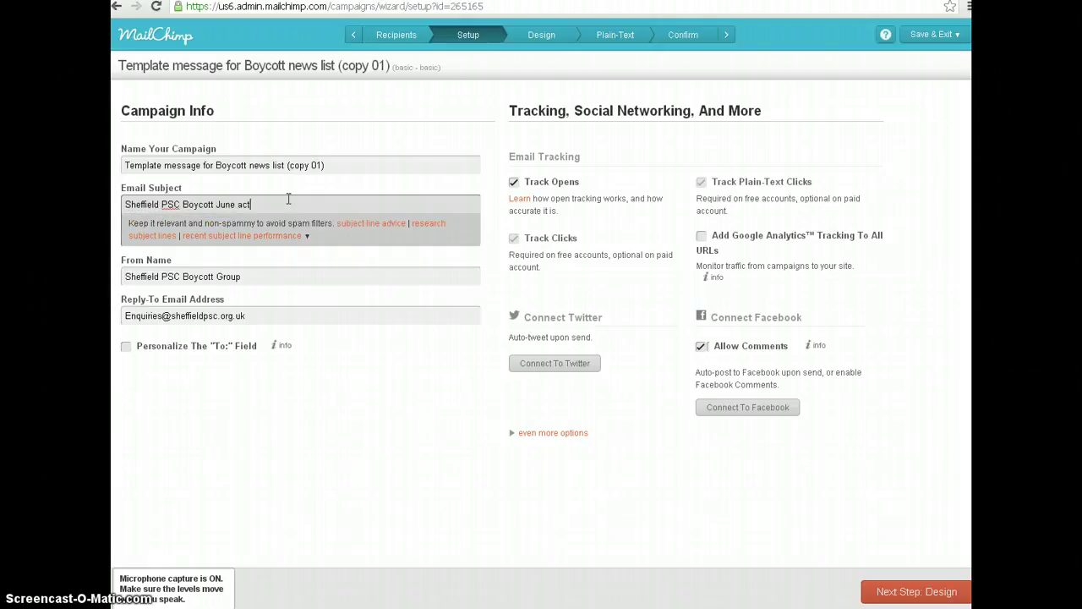
text(ion)
Rename the campaign as "Boycott news list May email"
click(345, 167)
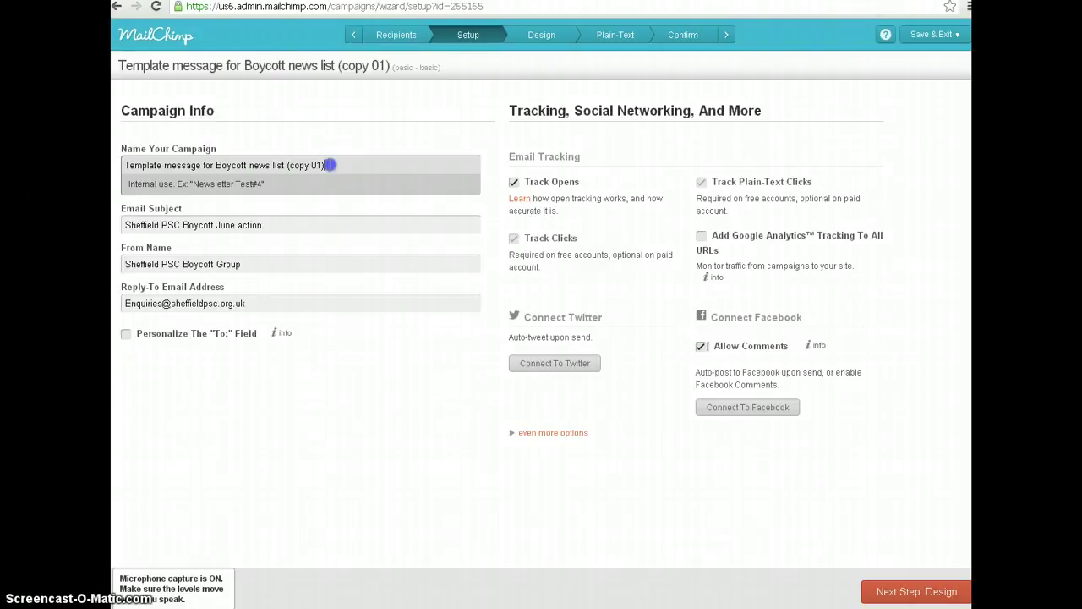
double_click(326, 165)
drag(326, 164, 117, 163)
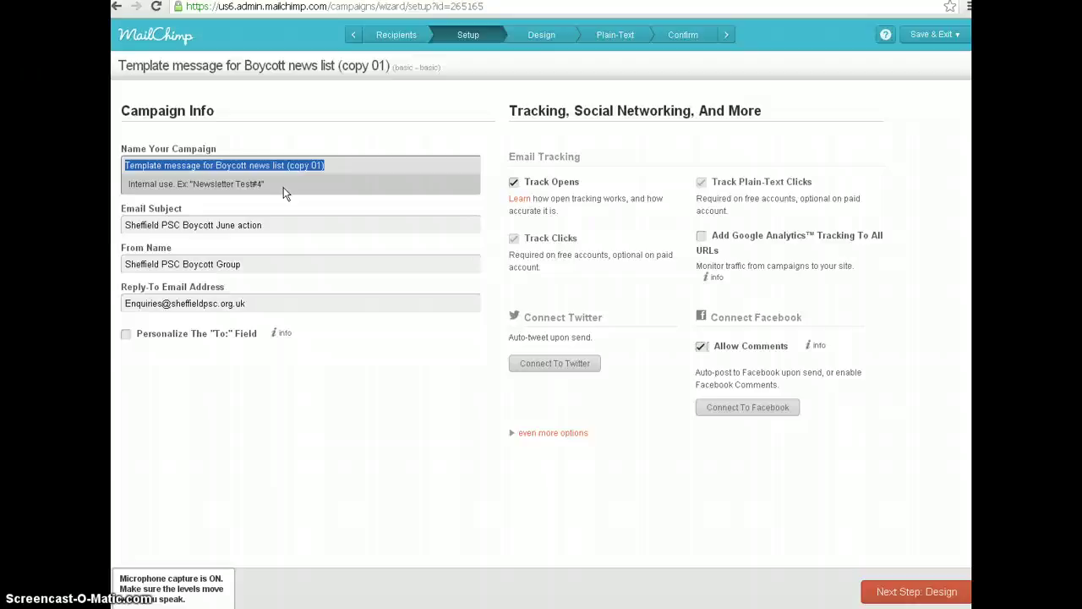
text(Boycott )
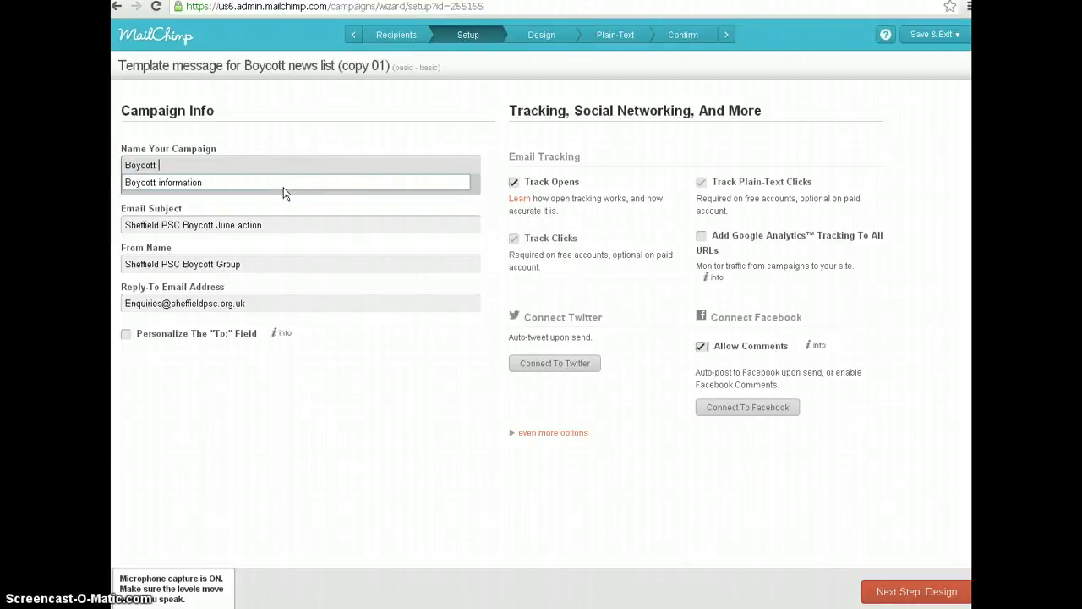
text(news list )
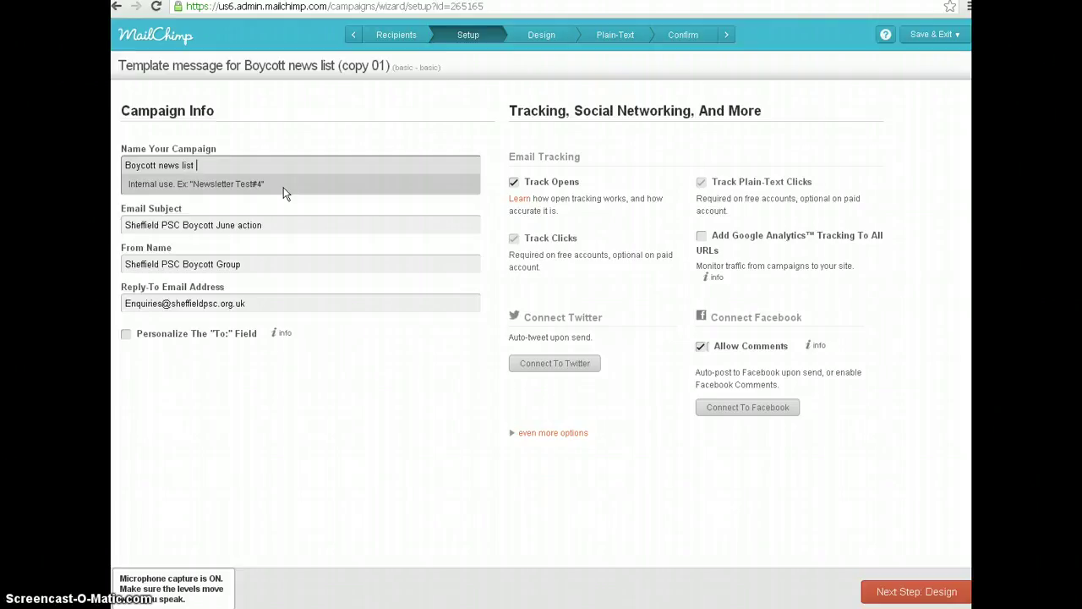
text(May email)
Review the reply-to email address of the campaign
click(250, 303)
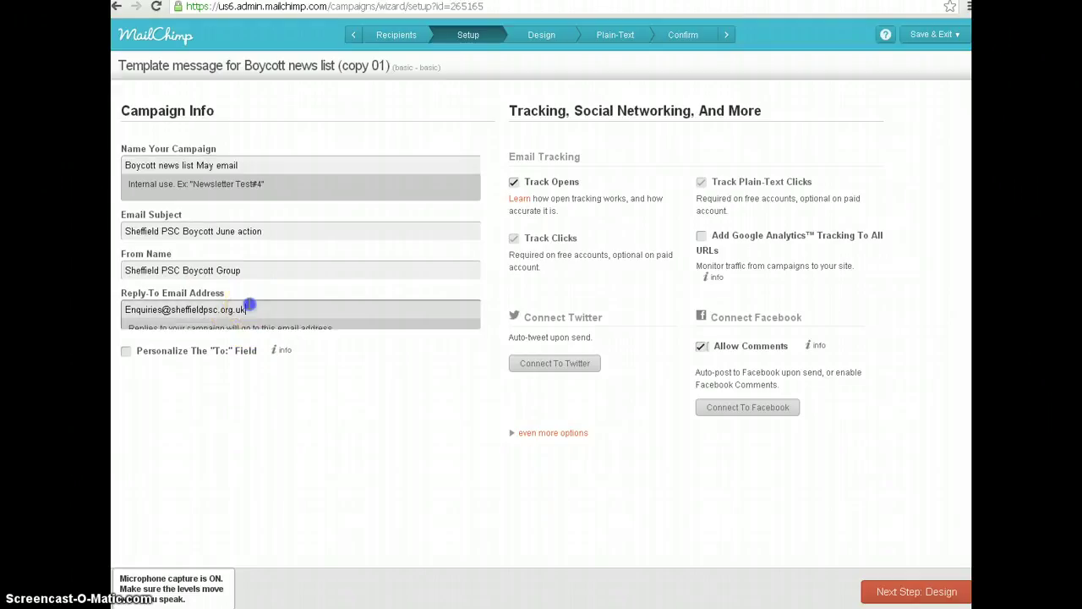
drag(247, 285, 119, 282)
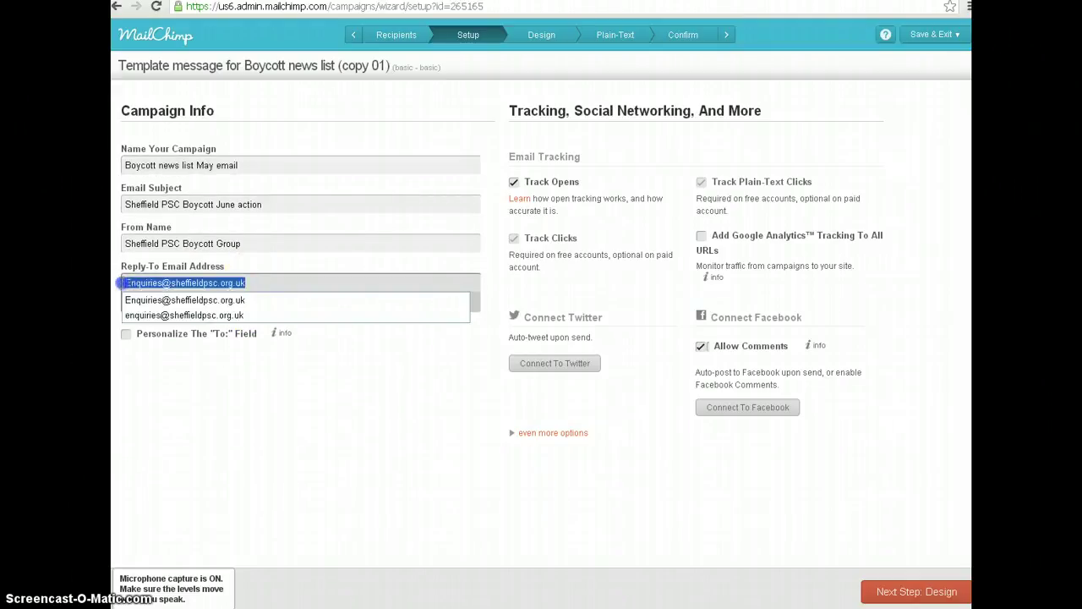
click(264, 283)
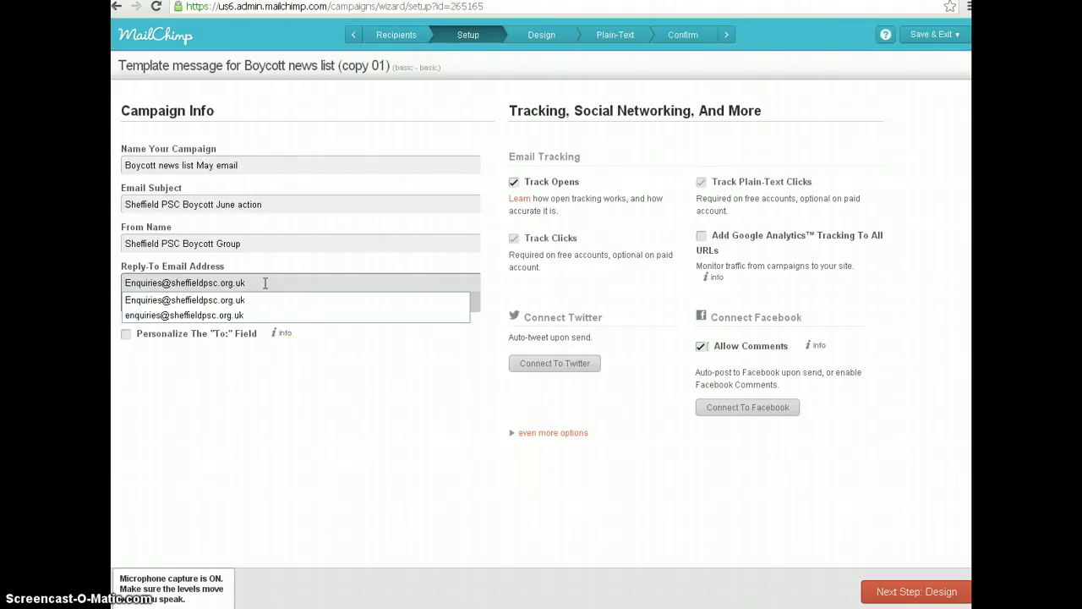
click(563, 500)
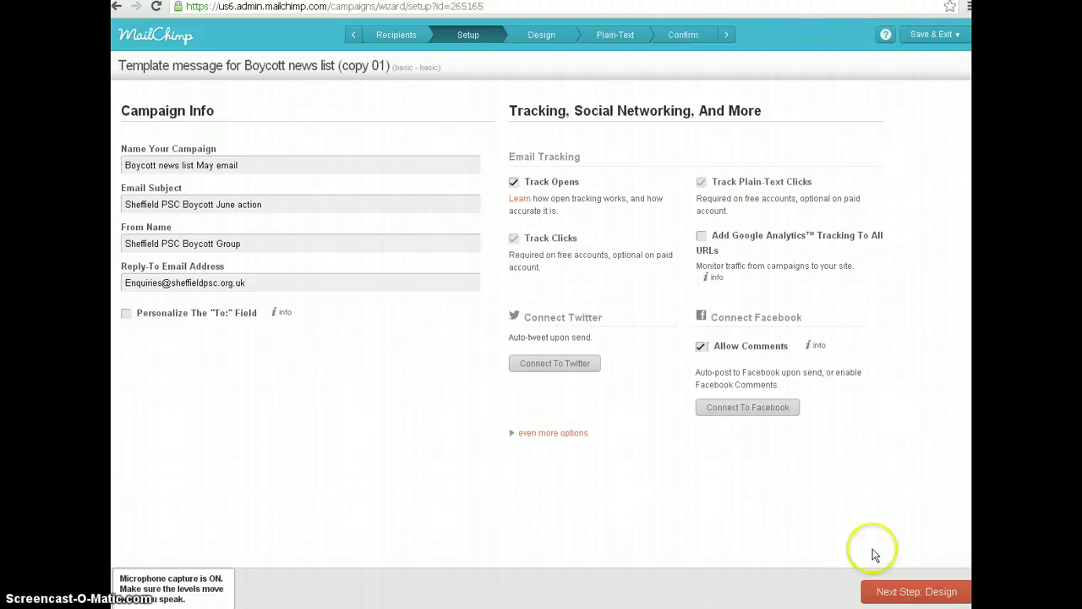
Return to the campaign's confirmation page, reopen the setup from its Replies section, and continue to the email design
click(117, 7)
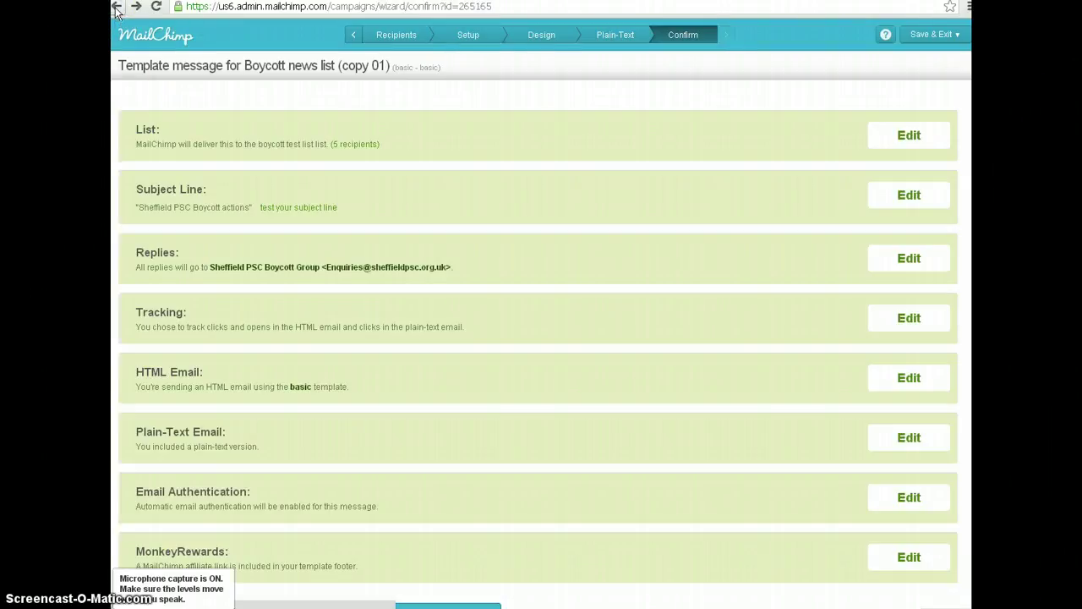
click(908, 261)
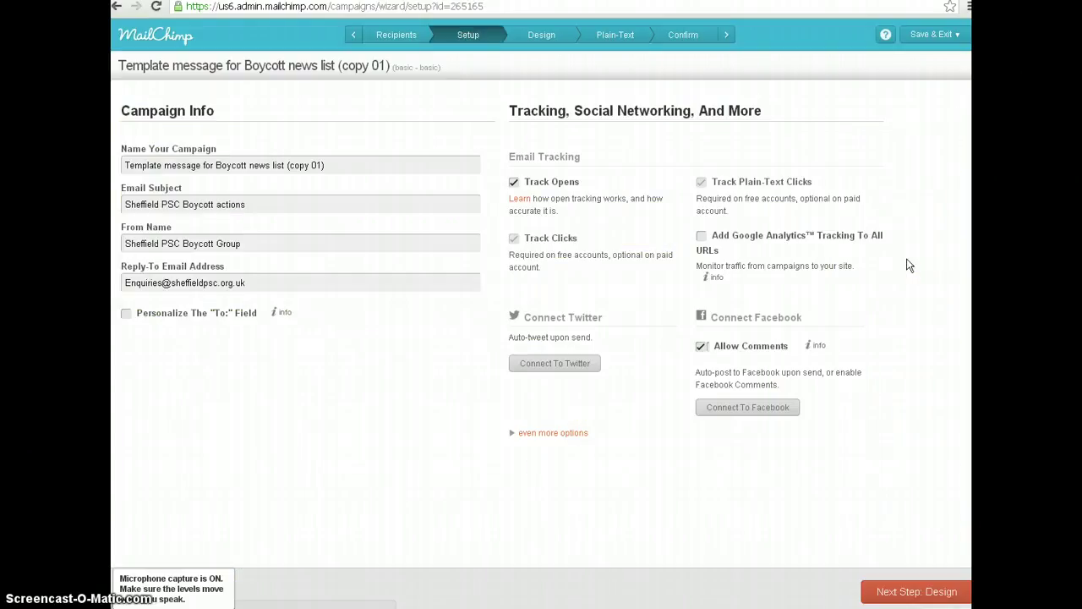
click(943, 596)
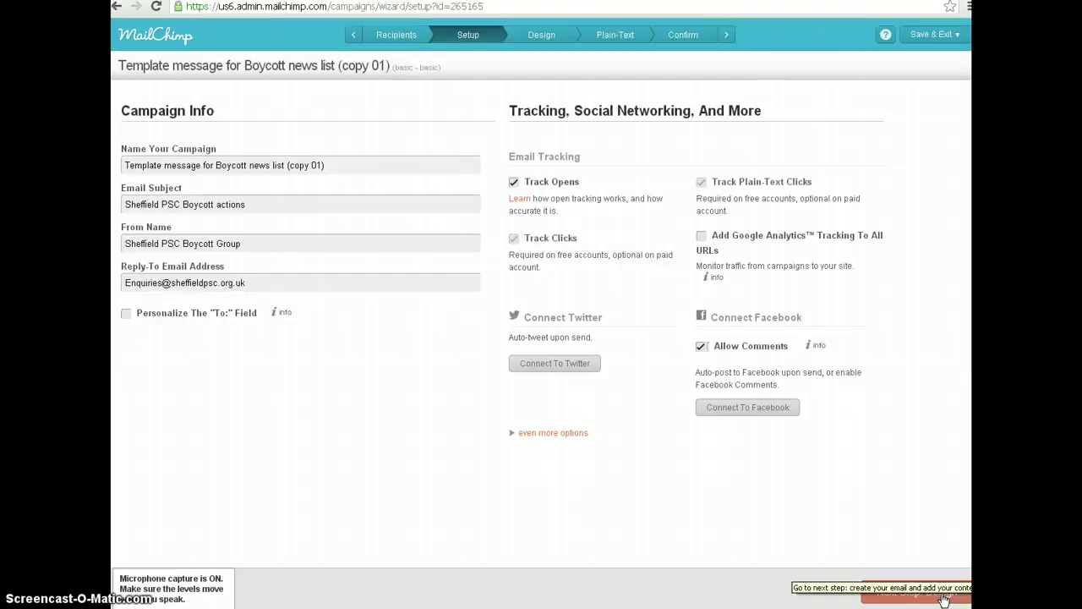
click(942, 597)
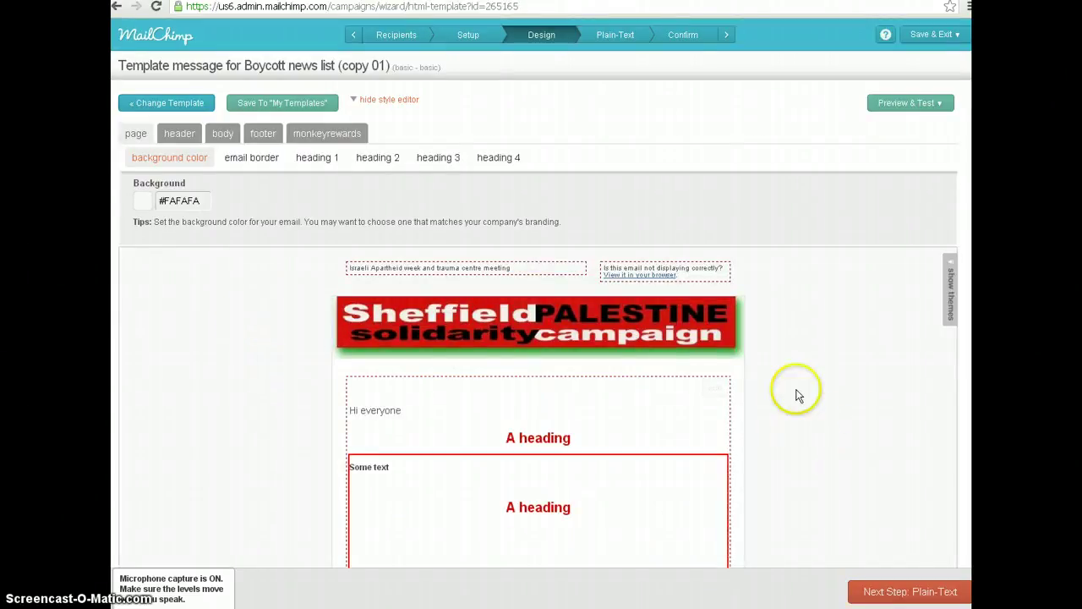
Examine the email template's layout, from the two header texts and banner down to the closing signature
scroll(799, 393, down, 1)
scroll(799, 393, down, 3)
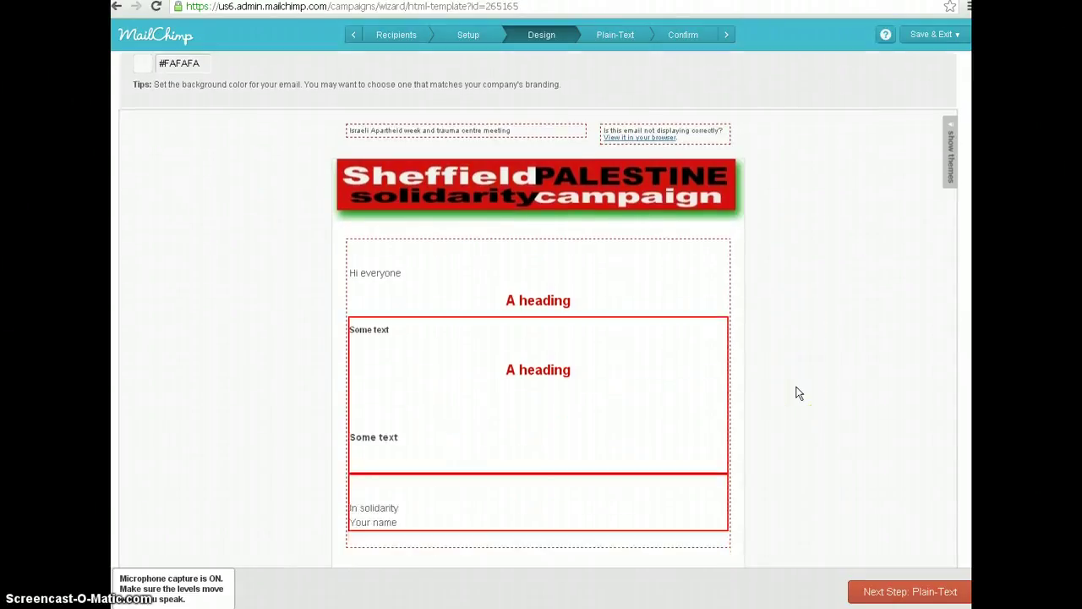
scroll(798, 393, up, 1)
scroll(799, 393, up, 2)
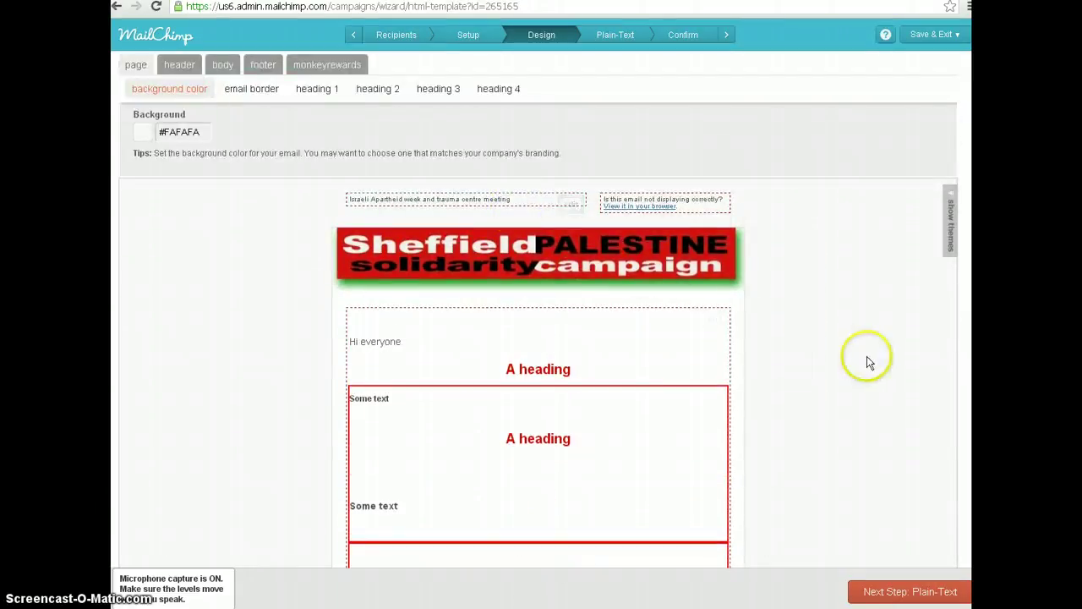
click(792, 317)
click(590, 204)
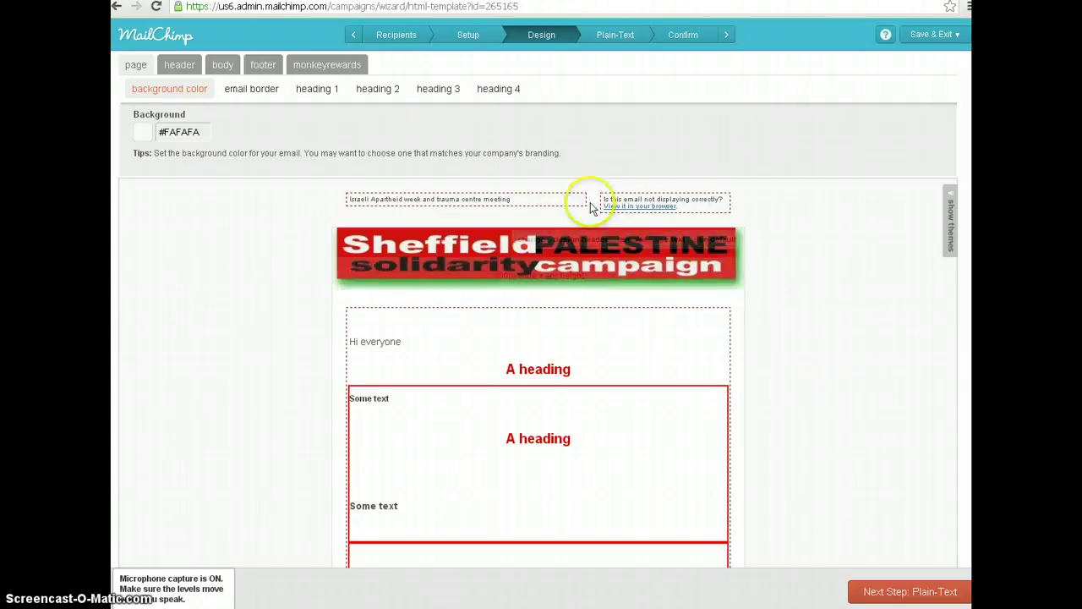
mouse_move(571, 203)
mouse_move(663, 204)
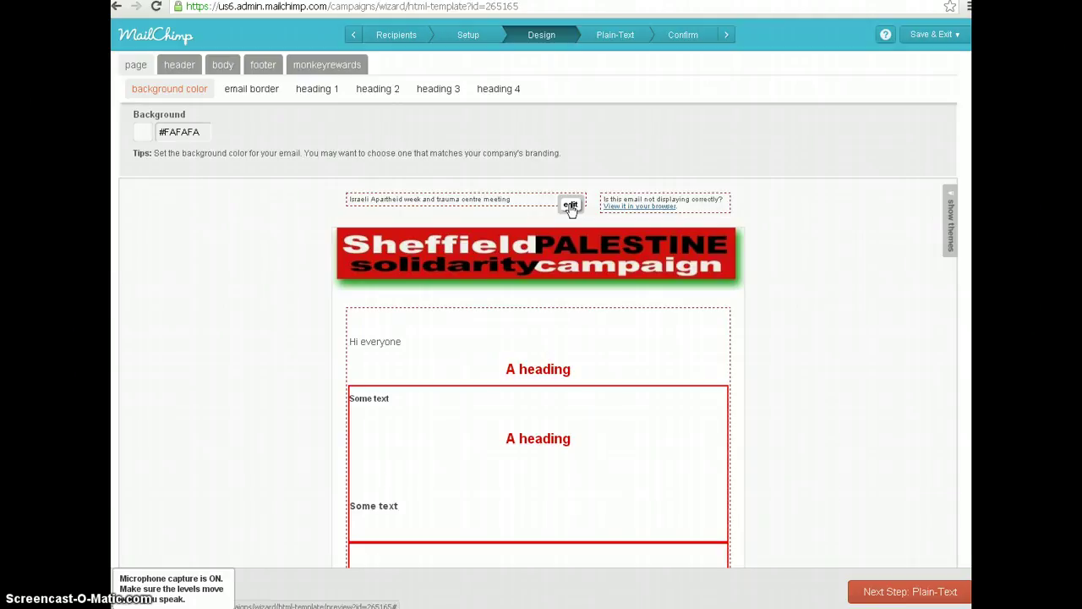
Replace the header teaser text above the banner with "SPSC June boycott actions" and save it
click(572, 205)
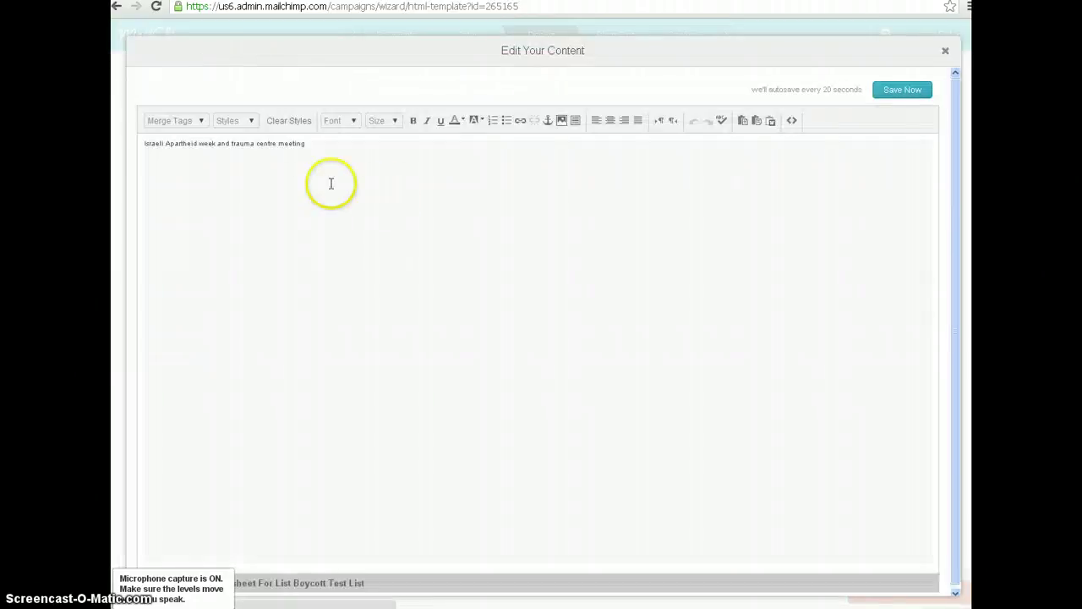
drag(306, 142, 132, 142)
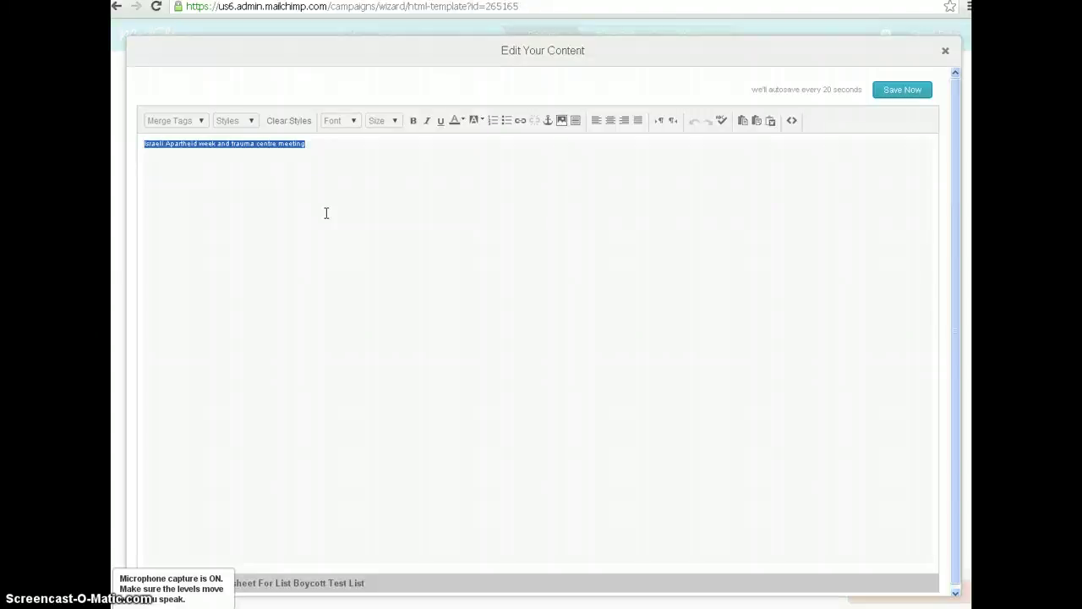
text(SPS)
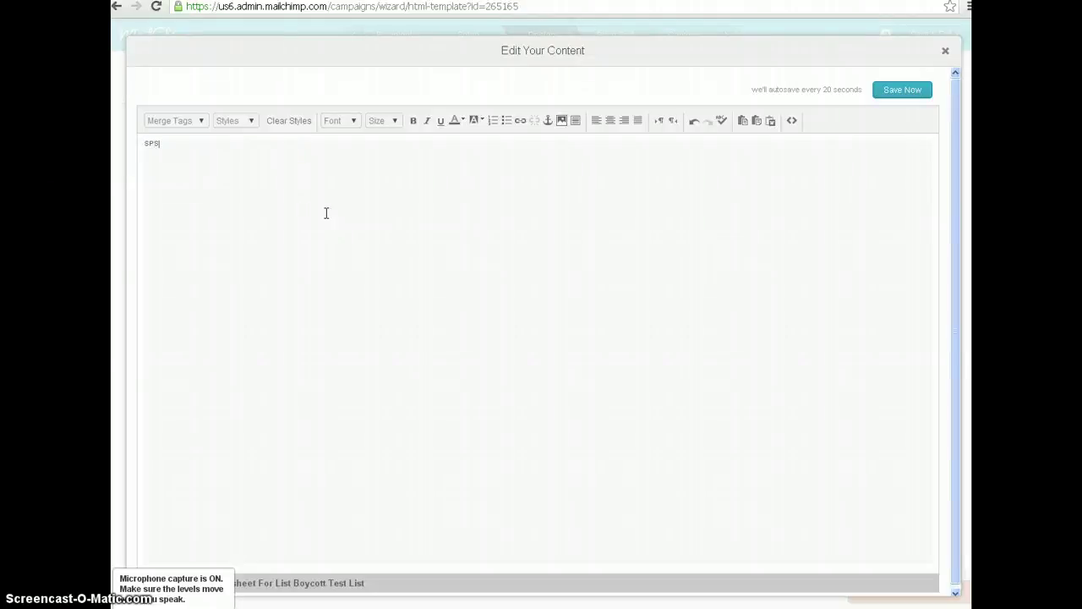
text(C June bopycott actions)
click(190, 143)
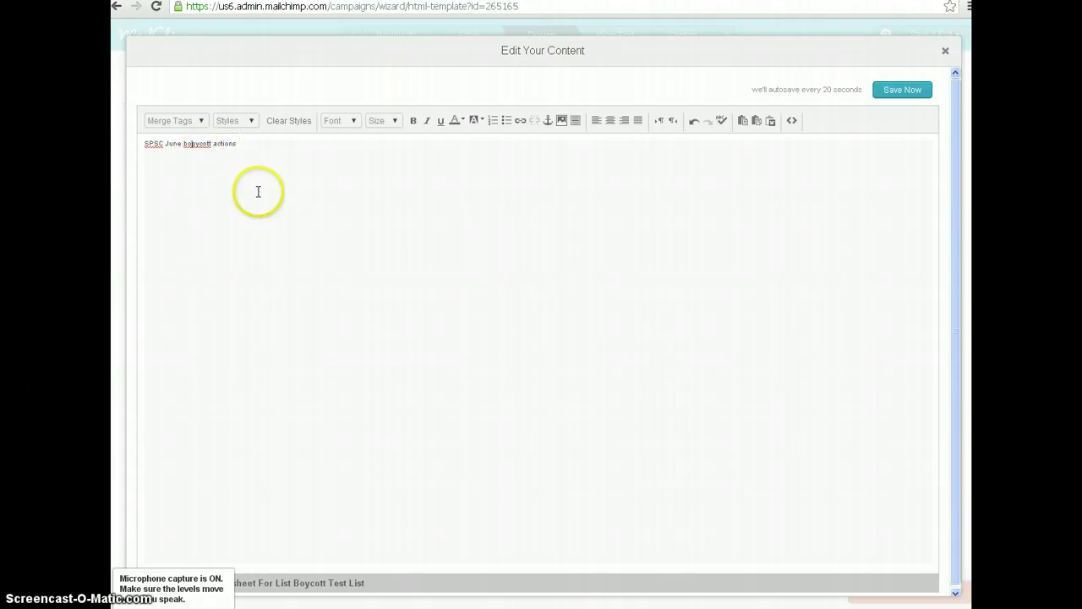
key(Delete)
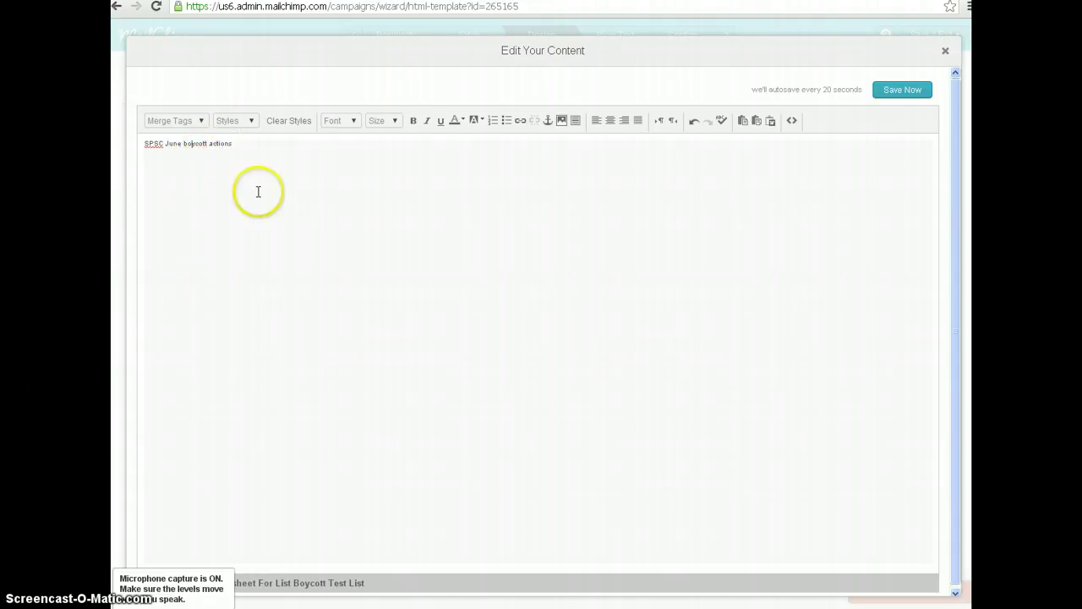
click(912, 93)
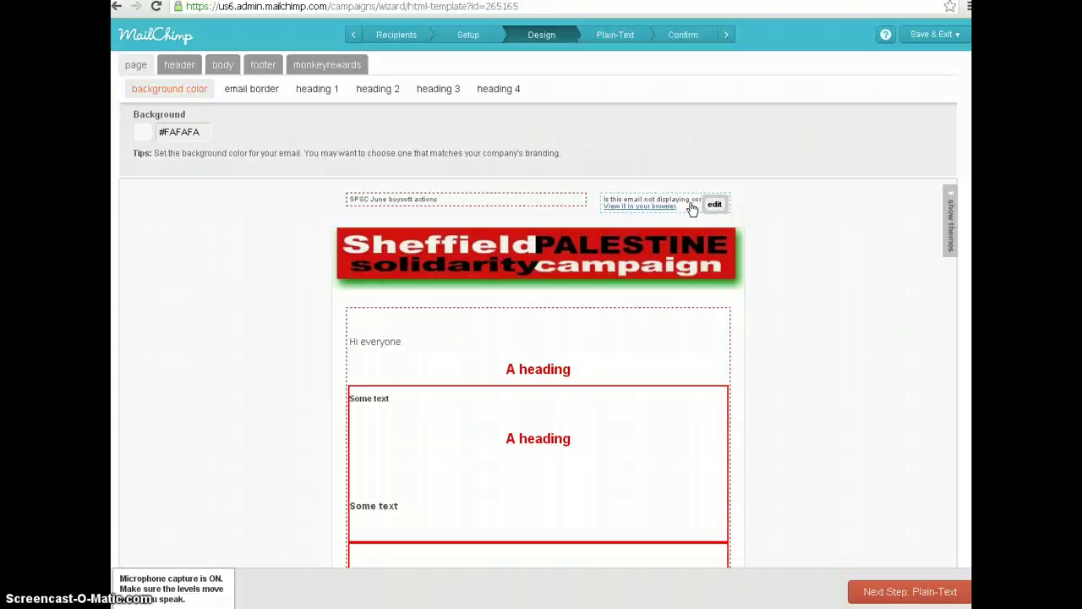
Open the email's main body content for editing and replace the first heading with "June Boycott action"
mouse_move(562, 312)
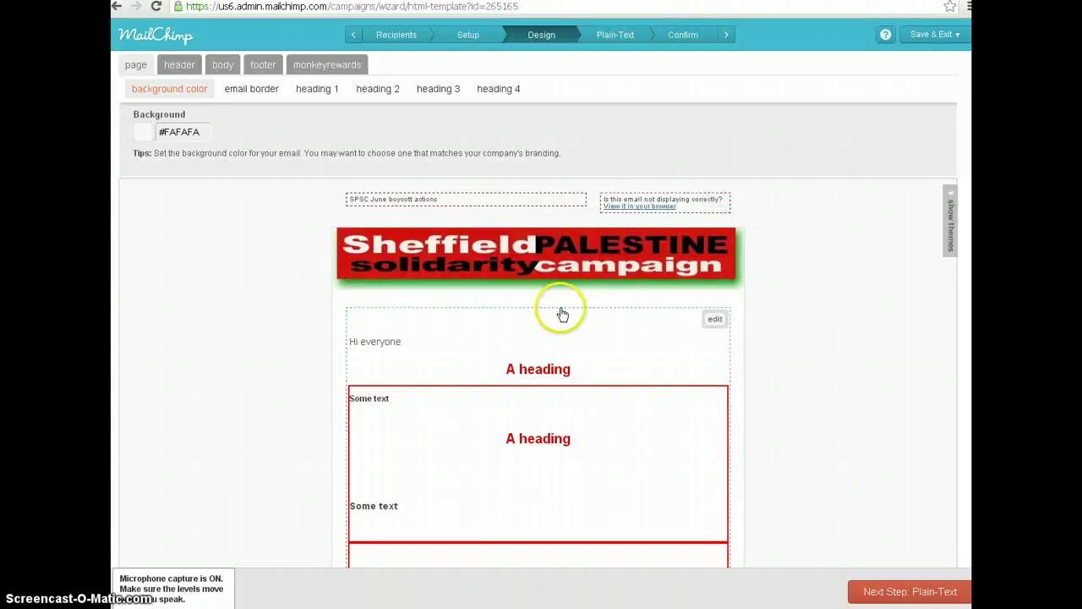
click(714, 322)
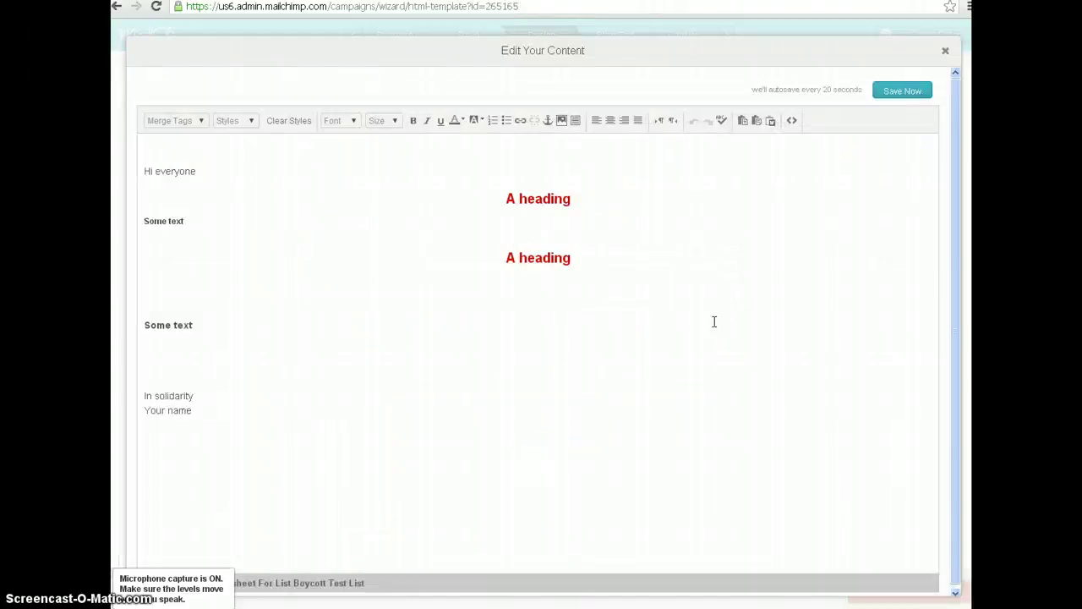
click(319, 368)
click(201, 171)
drag(201, 170, 150, 173)
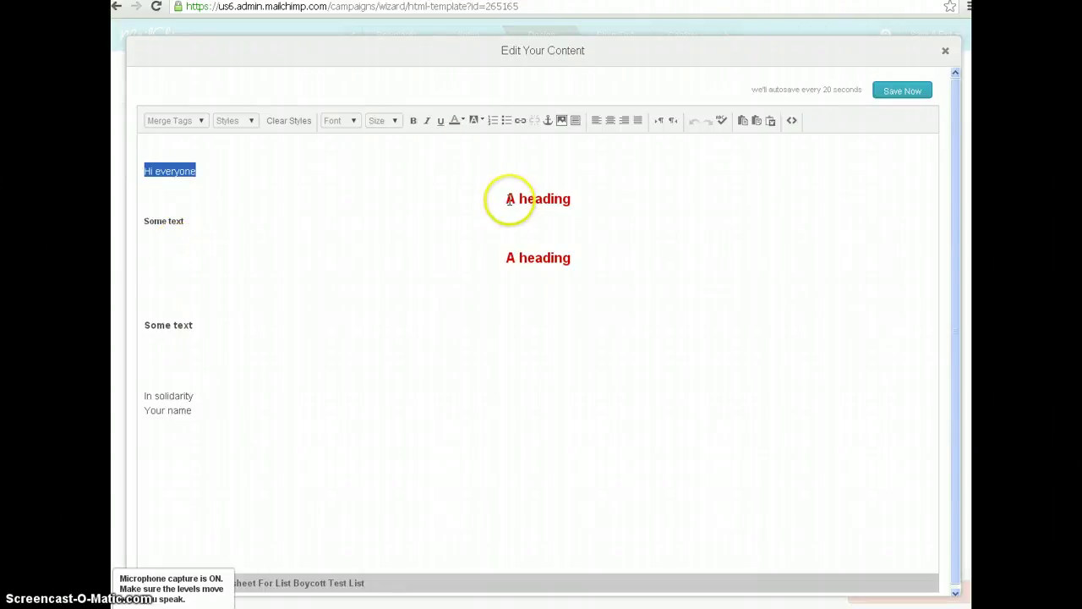
drag(509, 200, 575, 199)
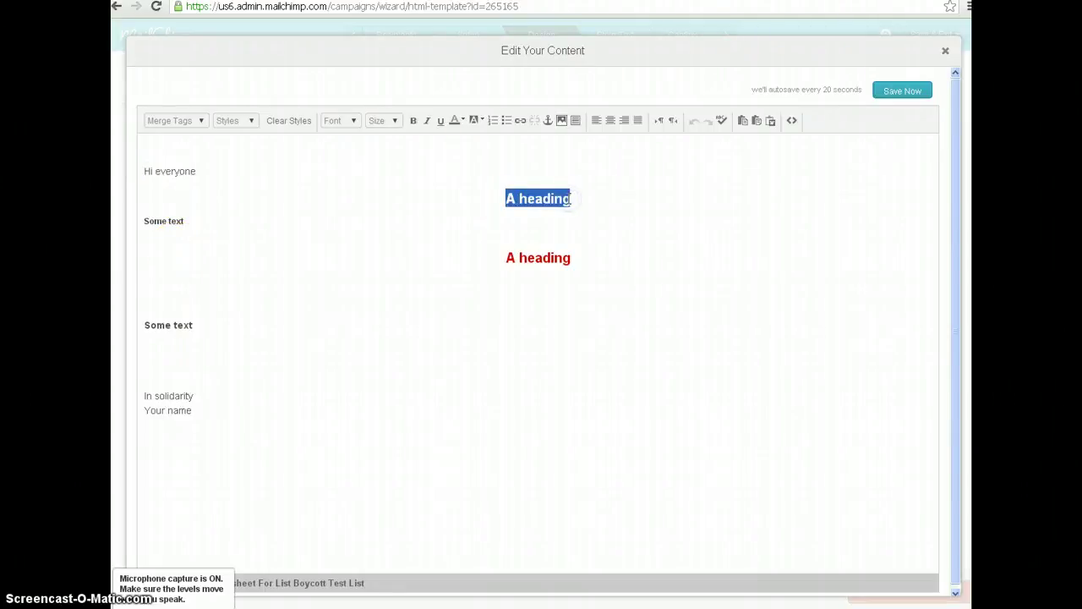
text(Juen B)
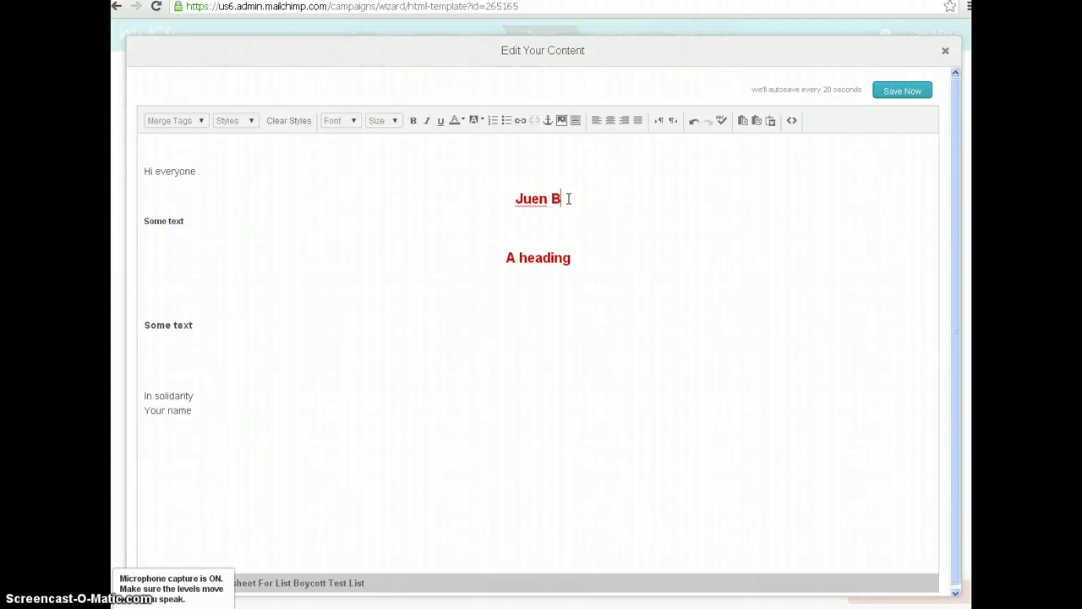
text(oycott action)
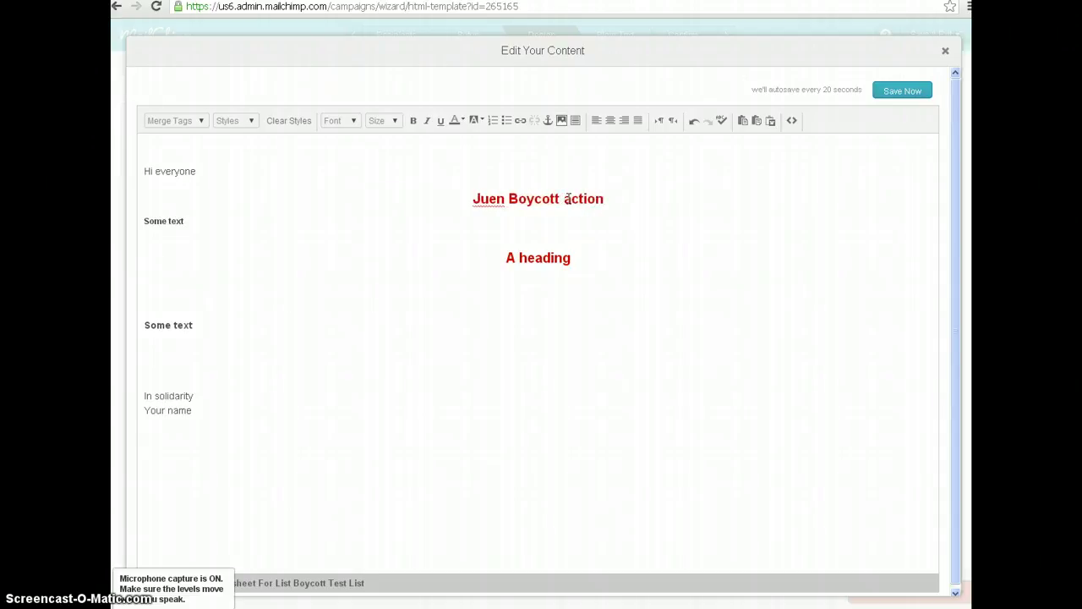
click(503, 200)
key(BackSpace)
key(BackSpace)
text(ne)
drag(472, 200, 609, 196)
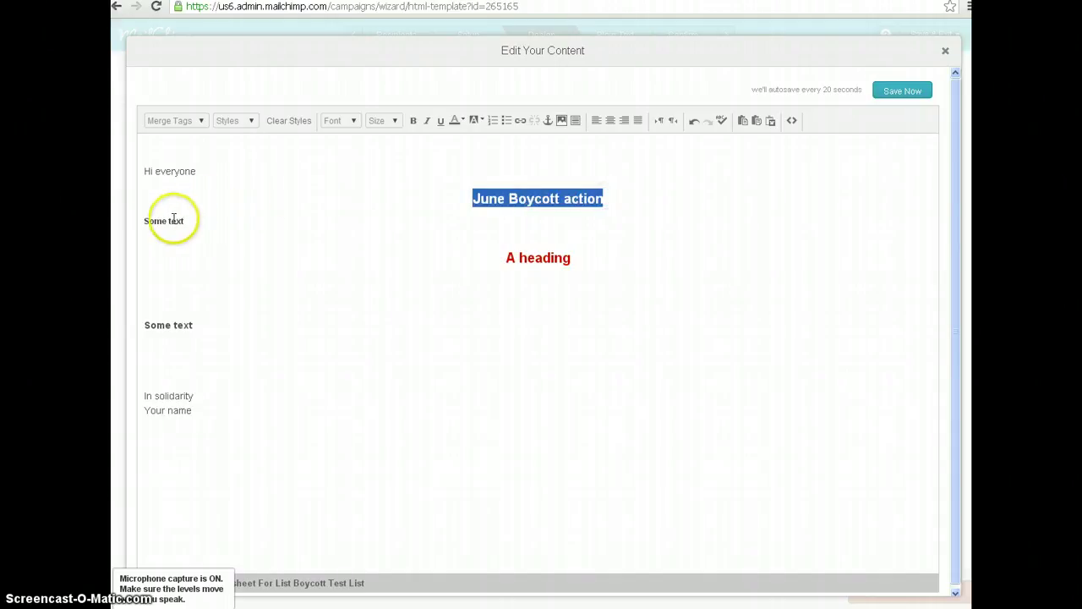
Switch to Yahoo Mail and copy the "Boycott Action notice" text from "Saturday 18th June 11am Sainsbury's The Moor" through "Hope to see you there"
drag(144, 219, 184, 221)
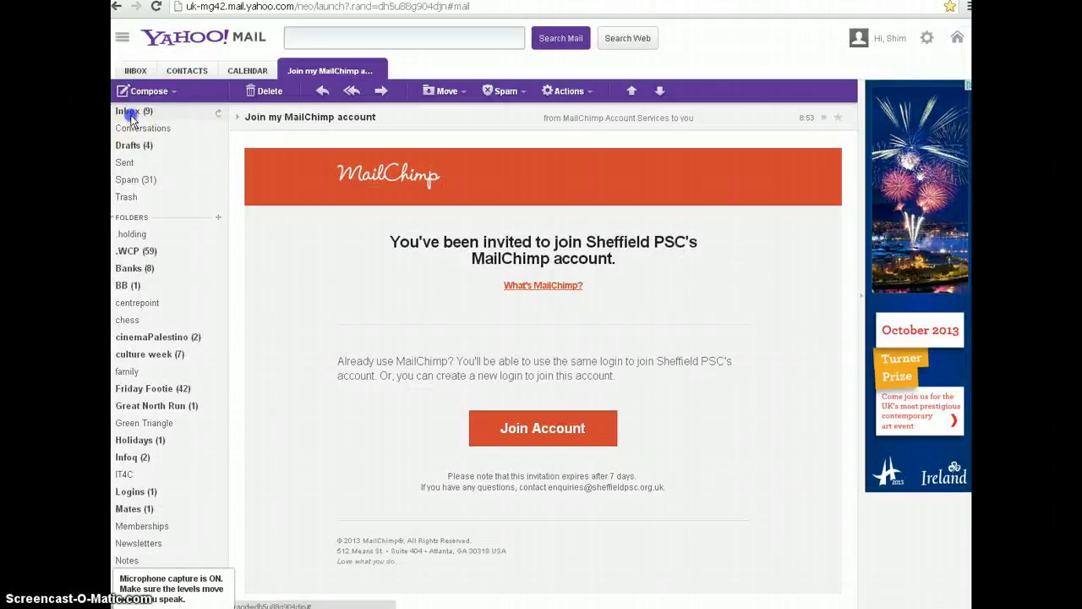
click(128, 111)
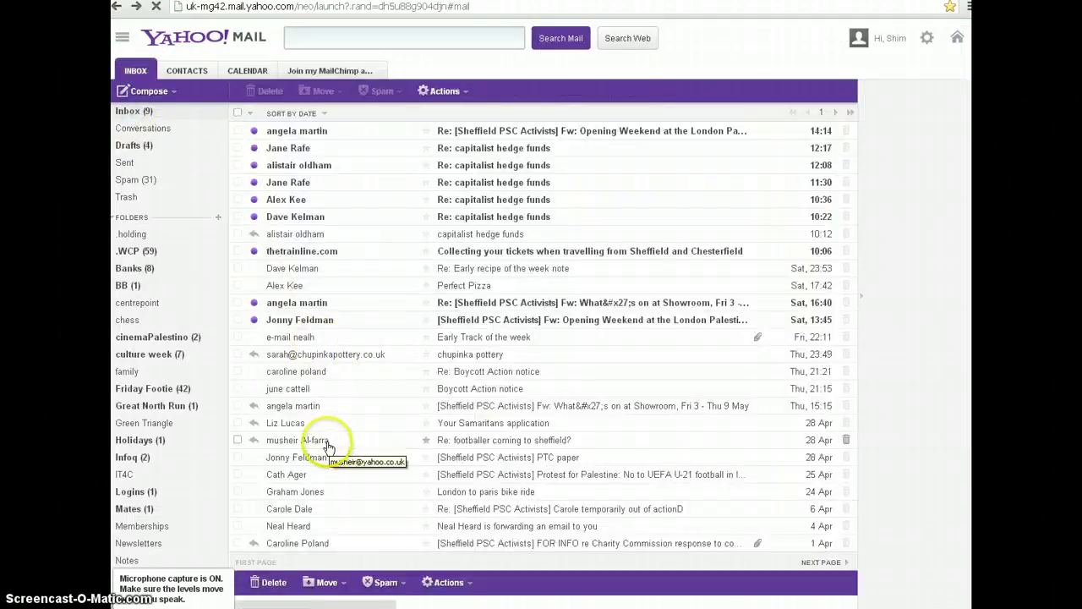
click(307, 388)
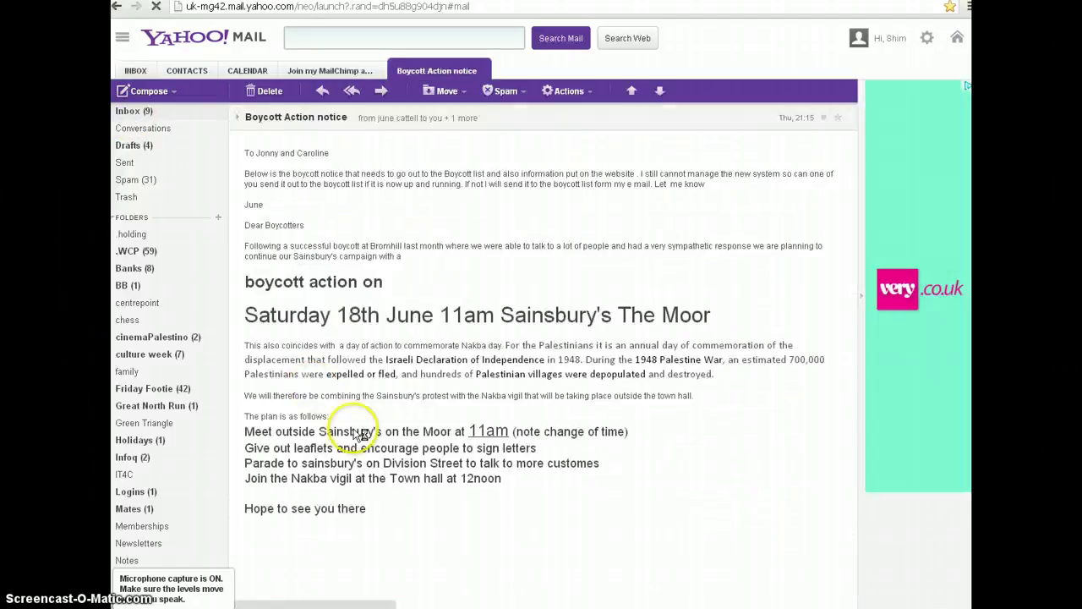
drag(368, 509, 242, 314)
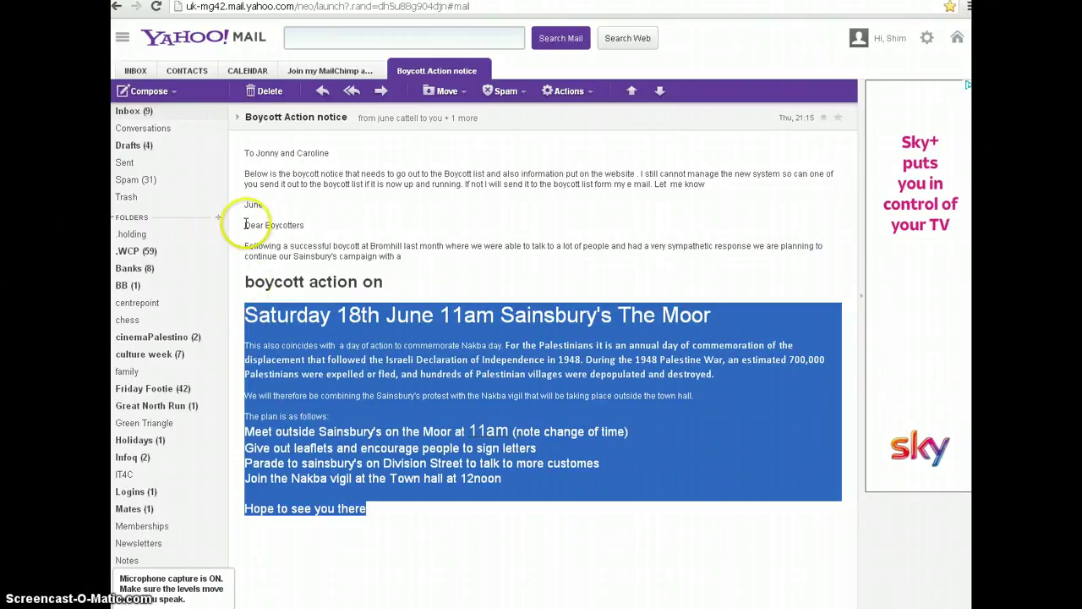
drag(244, 225, 437, 508)
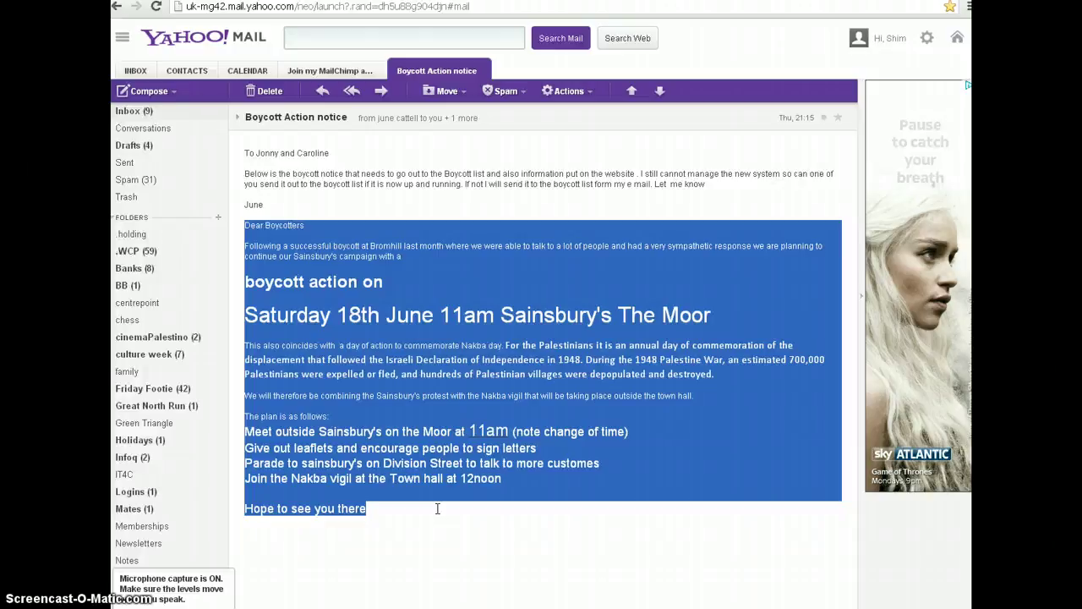
click(437, 508)
drag(367, 508, 235, 318)
key(ctrl+c)
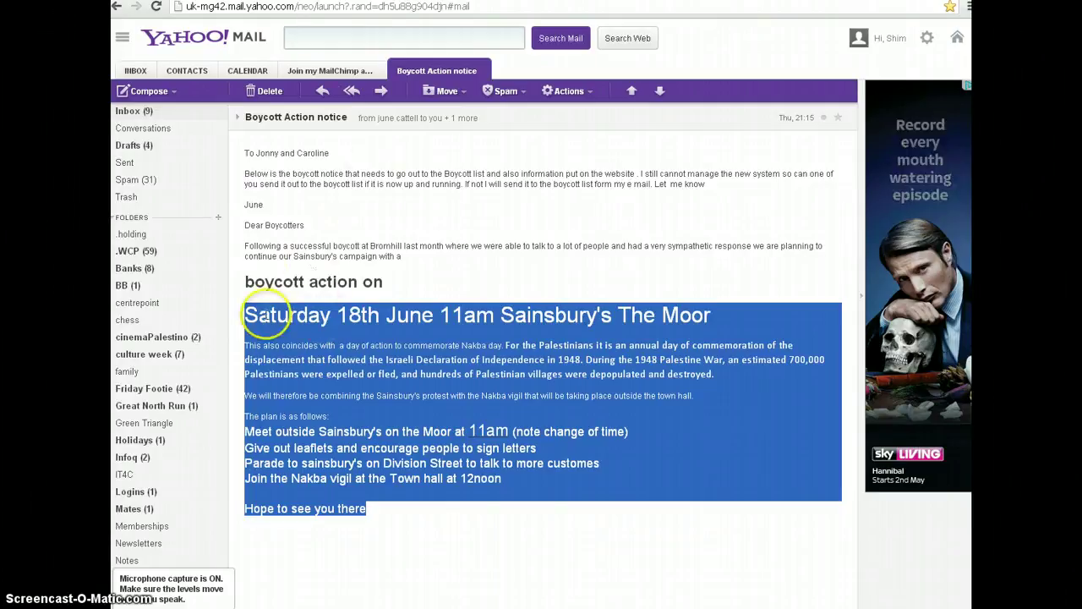
Return to the MailChimp campaign, paste the copied notice over the first "Some text" placeholder, and save the content
drag(263, 314, 380, 0)
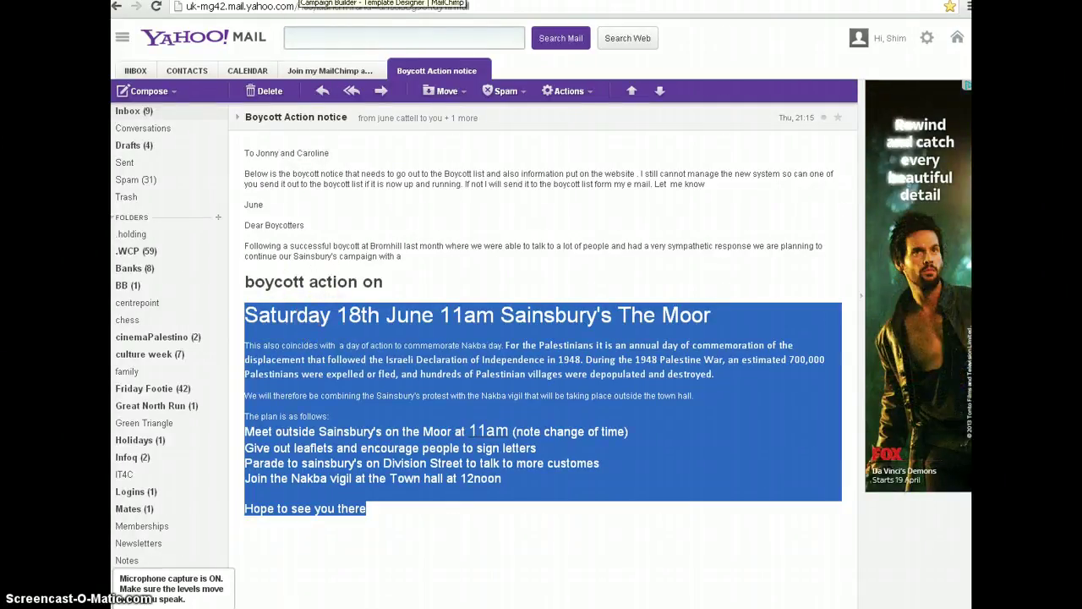
click(380, 0)
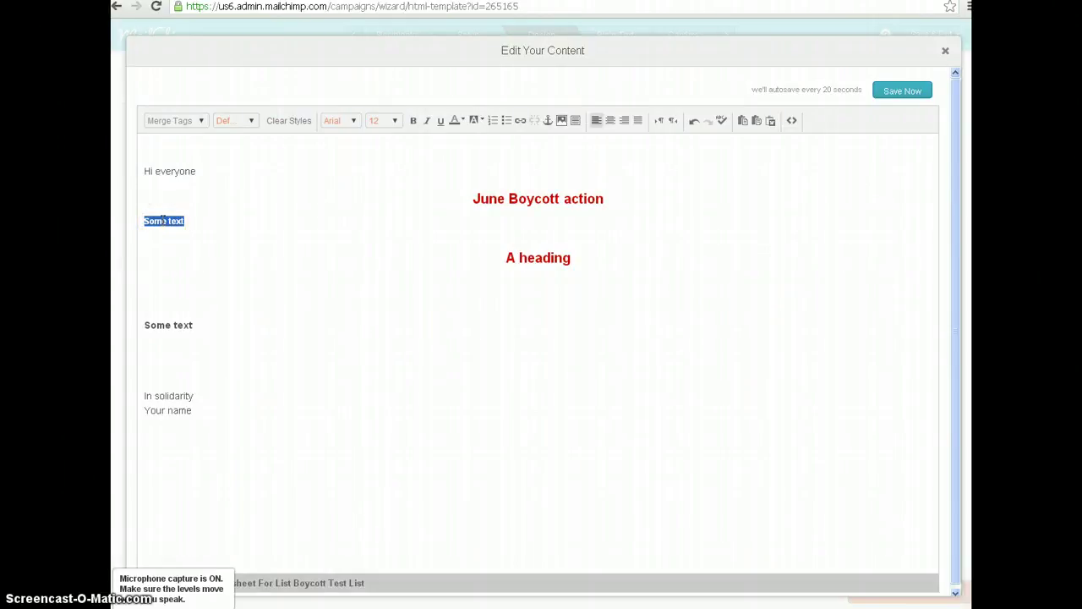
key(ctrl+v)
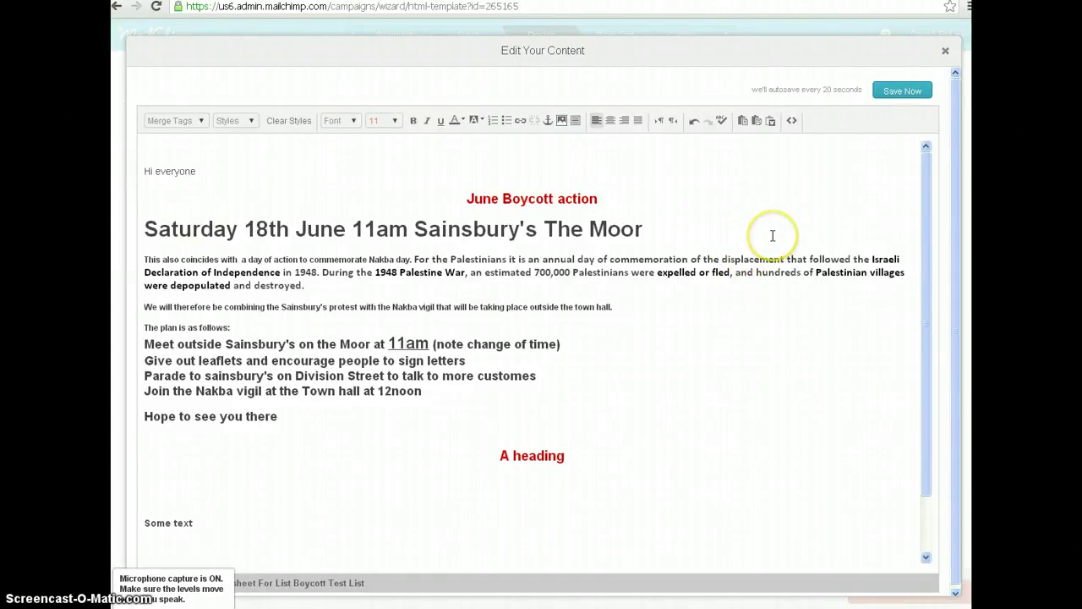
click(899, 92)
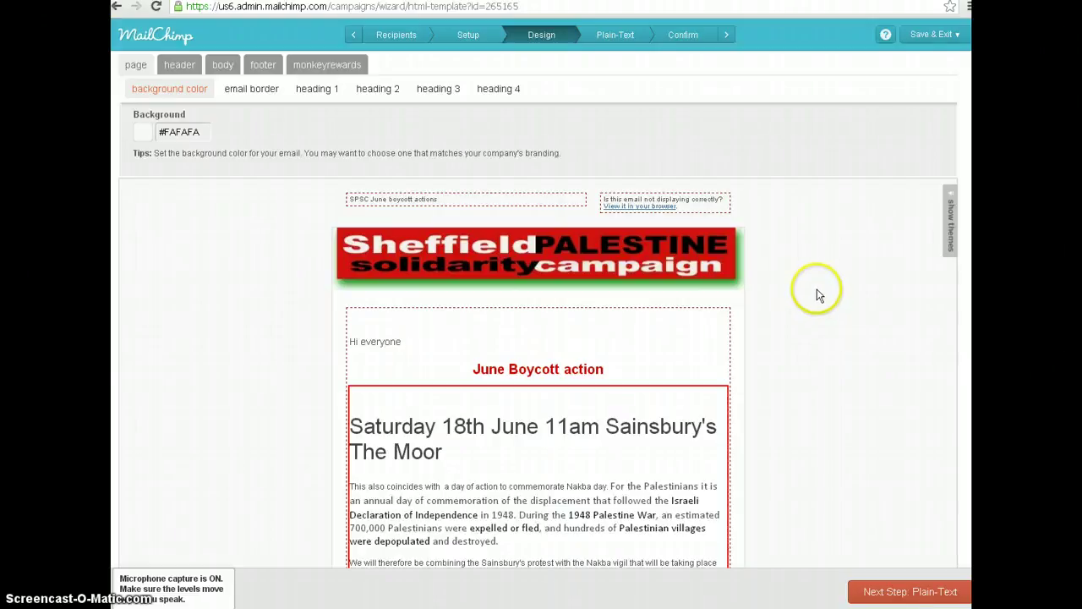
Continue to the plain-text version, regenerate it from the HTML content, and proceed to the confirmation page
click(905, 595)
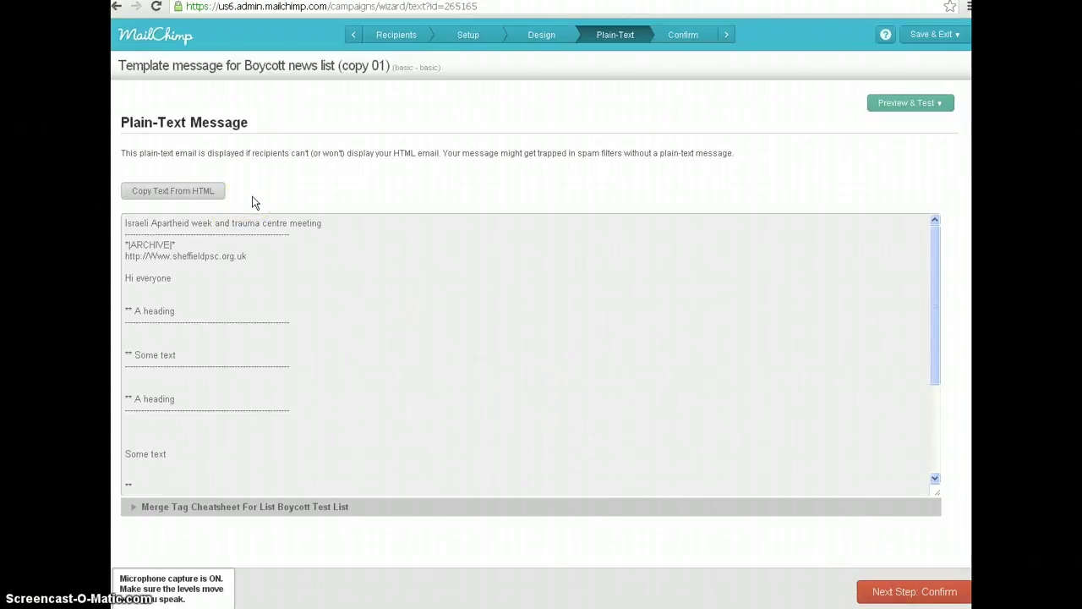
click(188, 194)
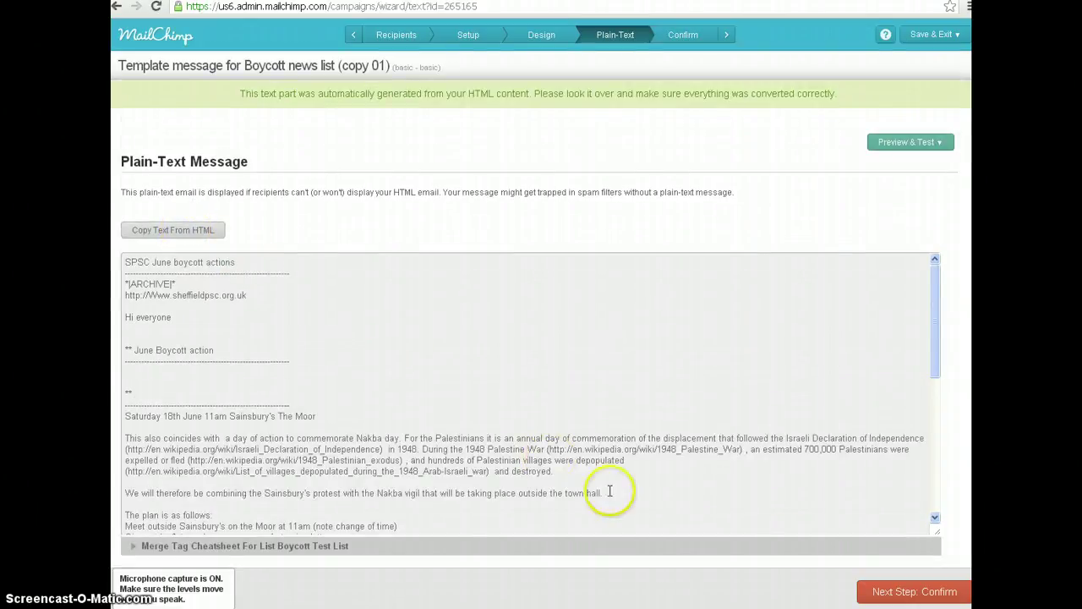
click(905, 598)
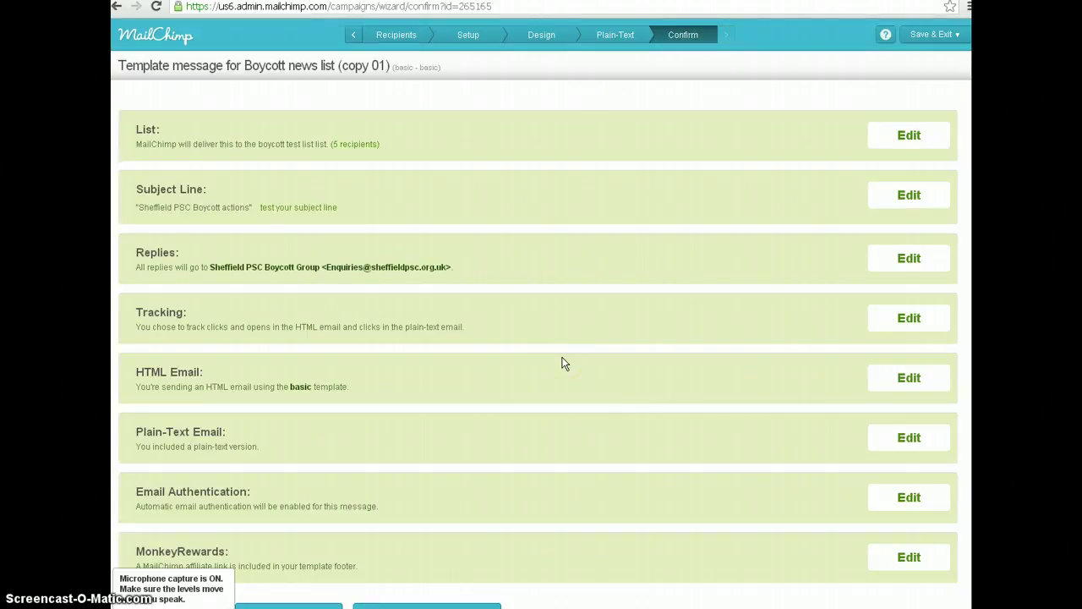
Review the campaign's confirmation summary and its sending, scheduling, and preview and test options
scroll(564, 363, down, 2)
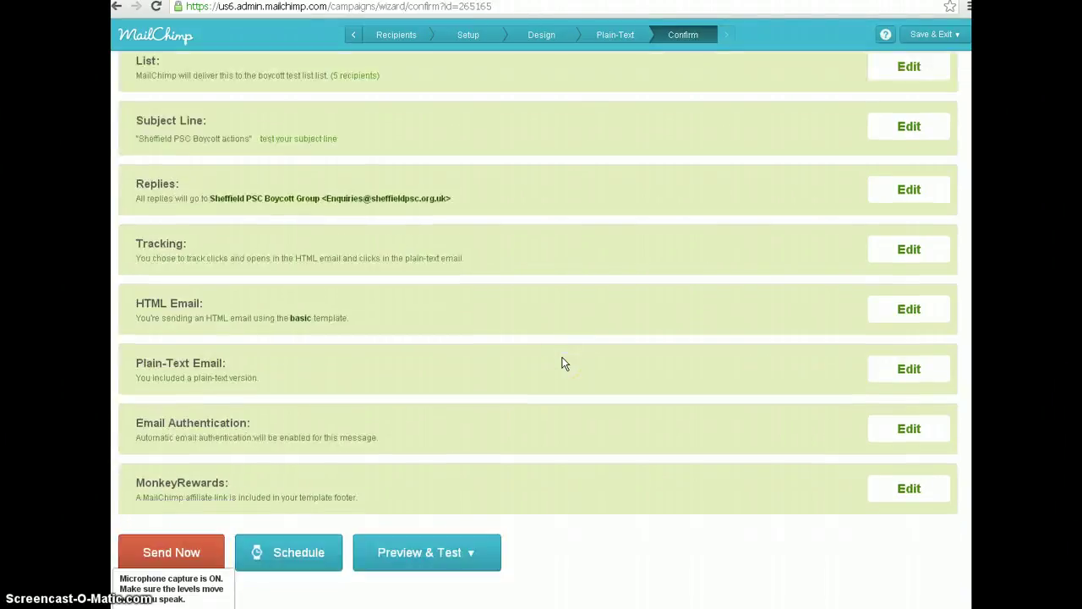
scroll(564, 363, down, 1)
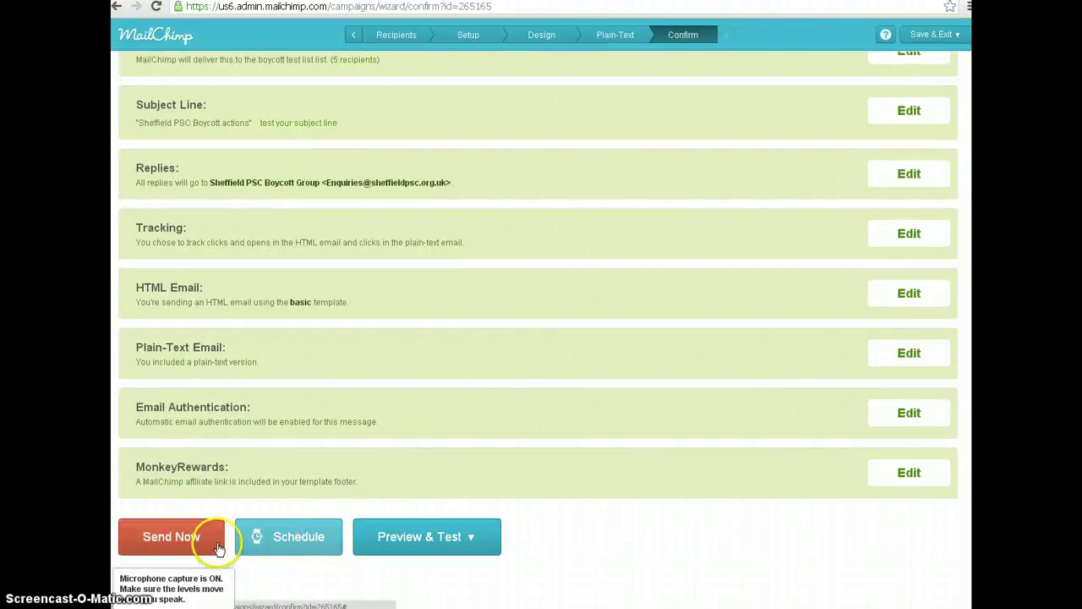
click(440, 553)
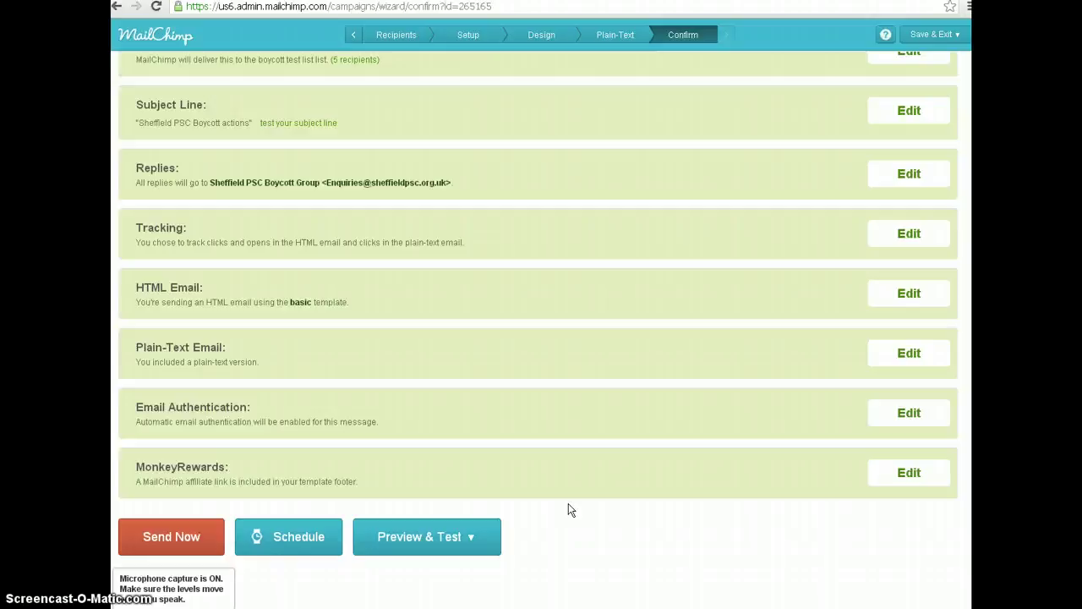
click(501, 538)
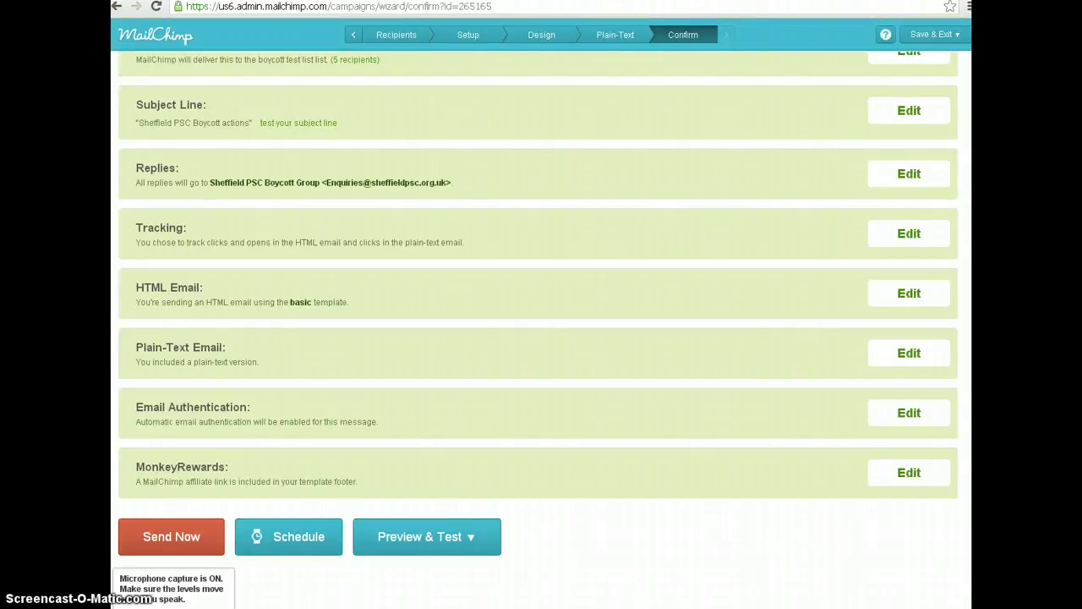